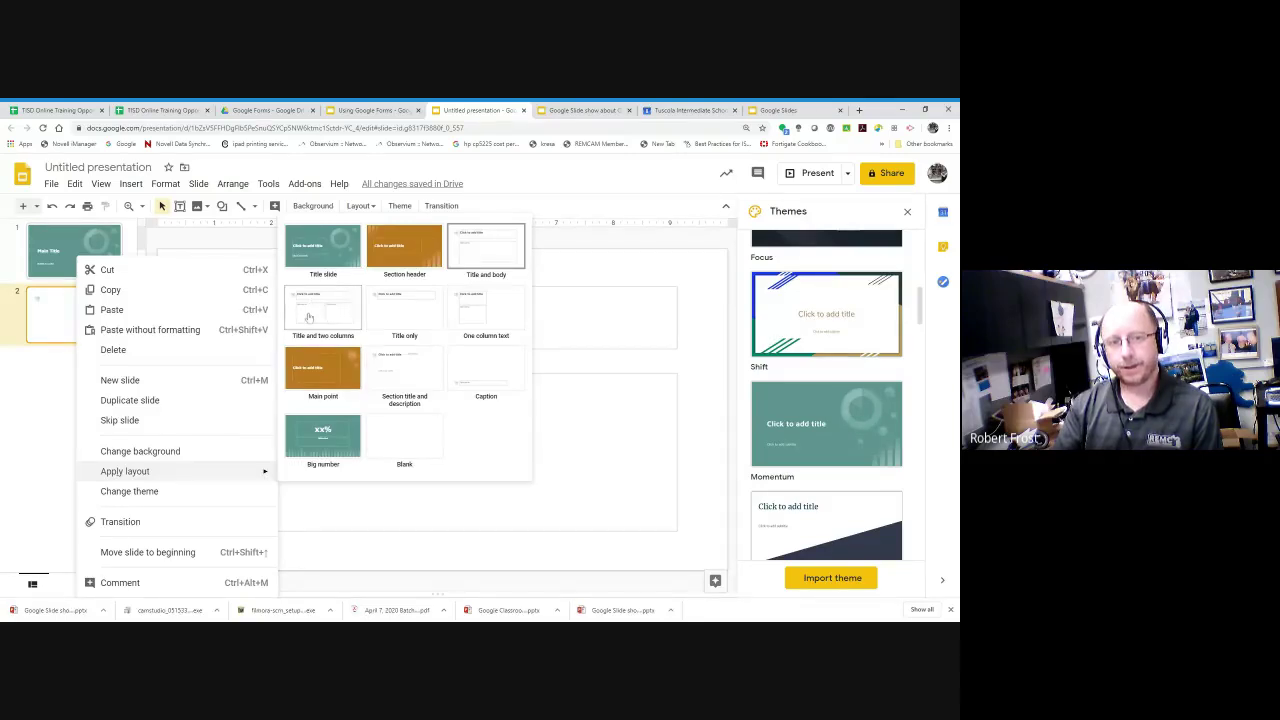
- Apply the 'Title and two columns' layout to slide 2
{"action": "left_click", "coordinate": [351, 321]}
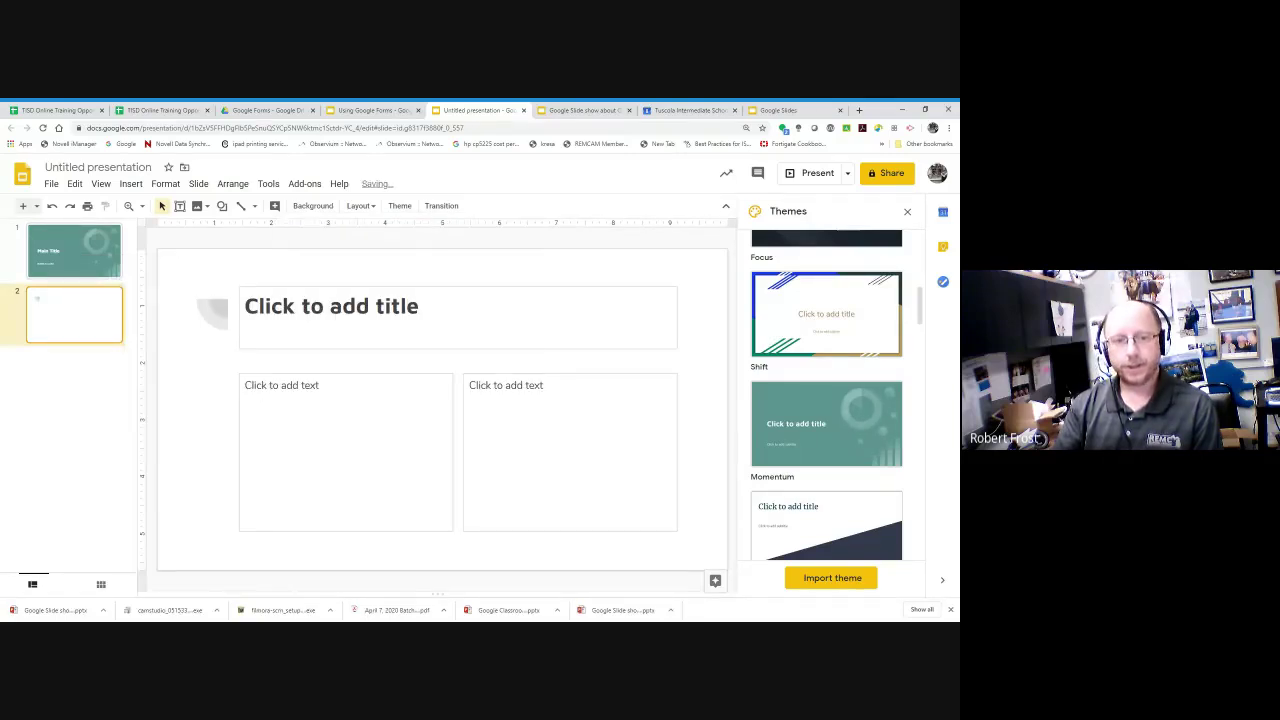
{"action": "right_click", "coordinate": [94, 326]}
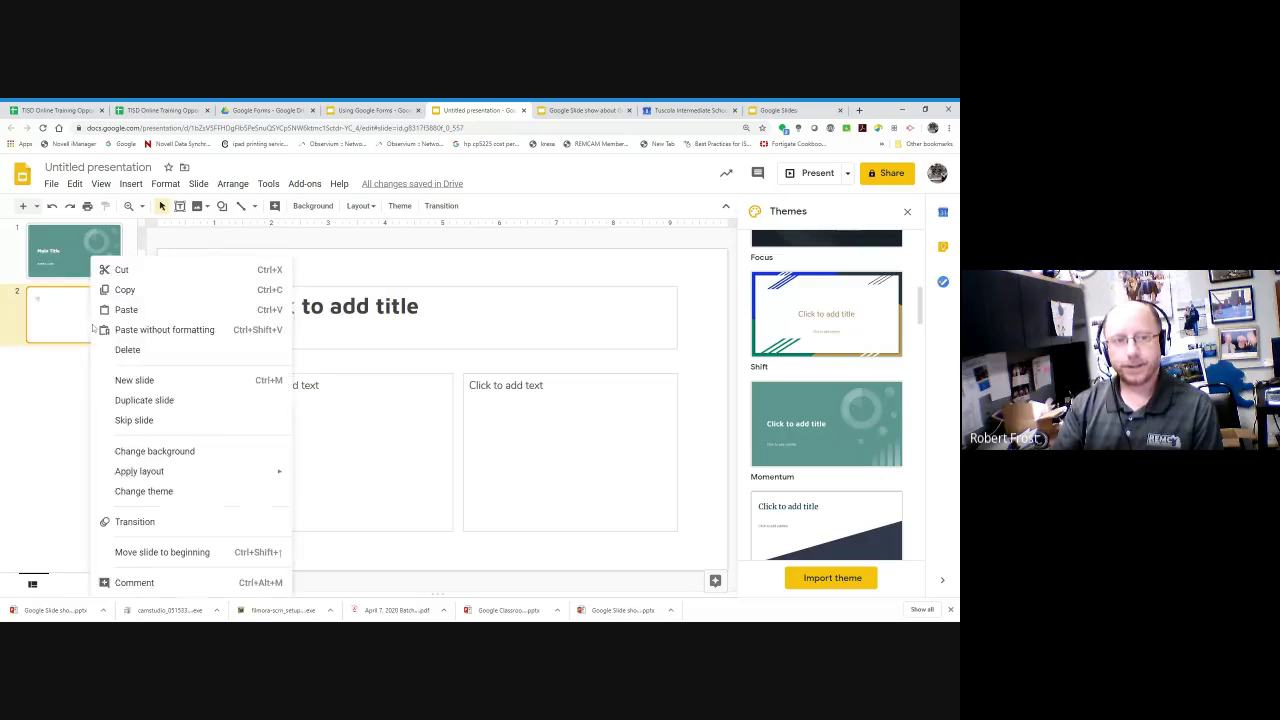
{"action": "mouse_move", "coordinate": [200, 471]}
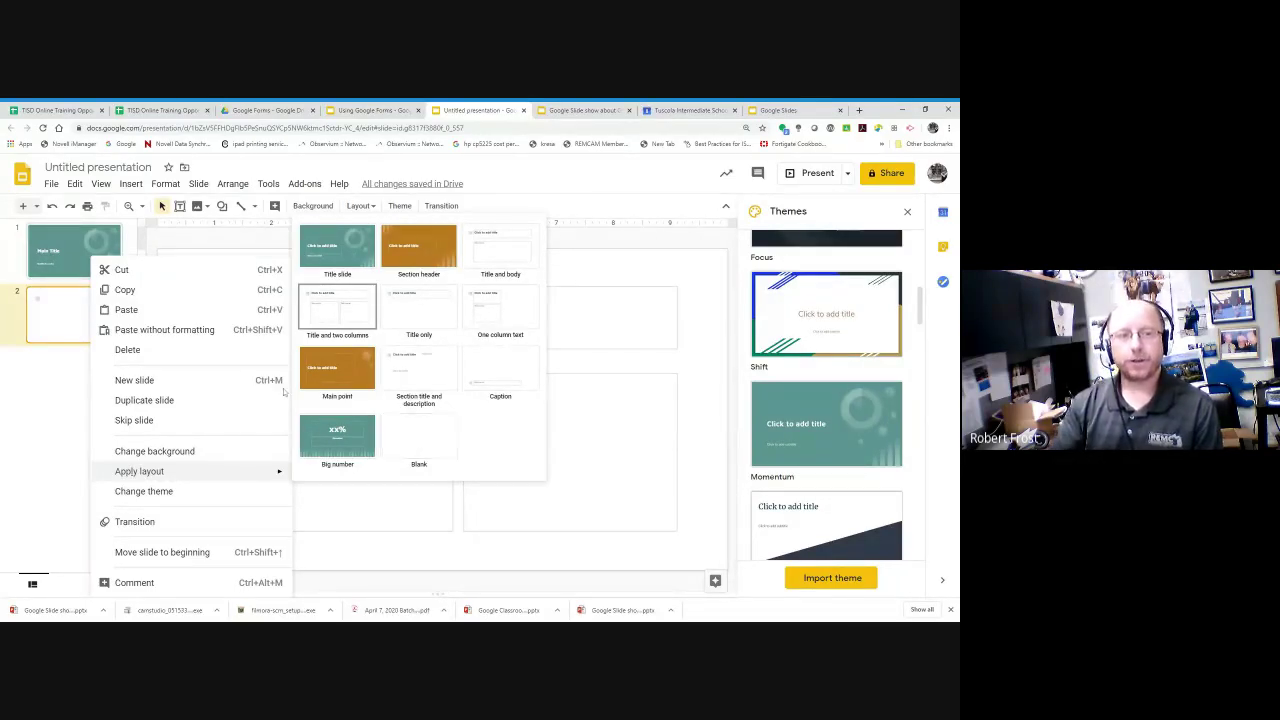
{"action": "left_click", "coordinate": [56, 385]}
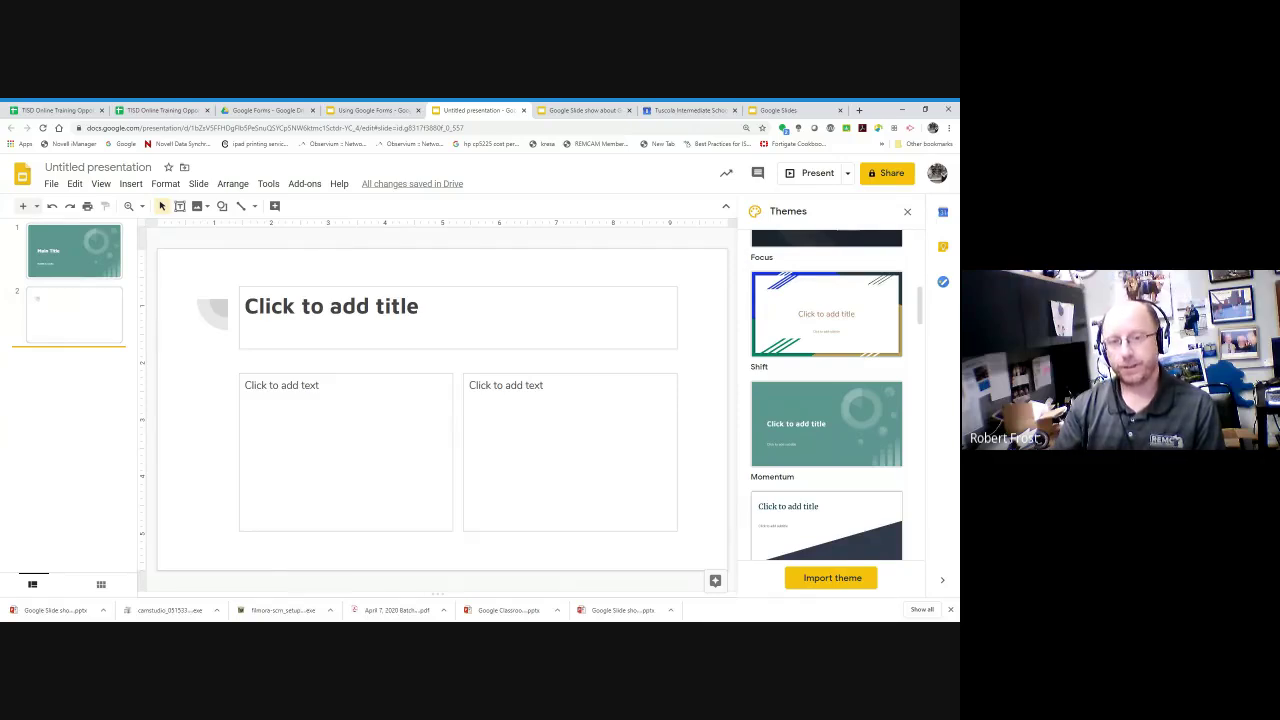
- Delete the right column text box and stretch the left box to the slide's right margin
{"action": "left_click", "coordinate": [552, 373]}
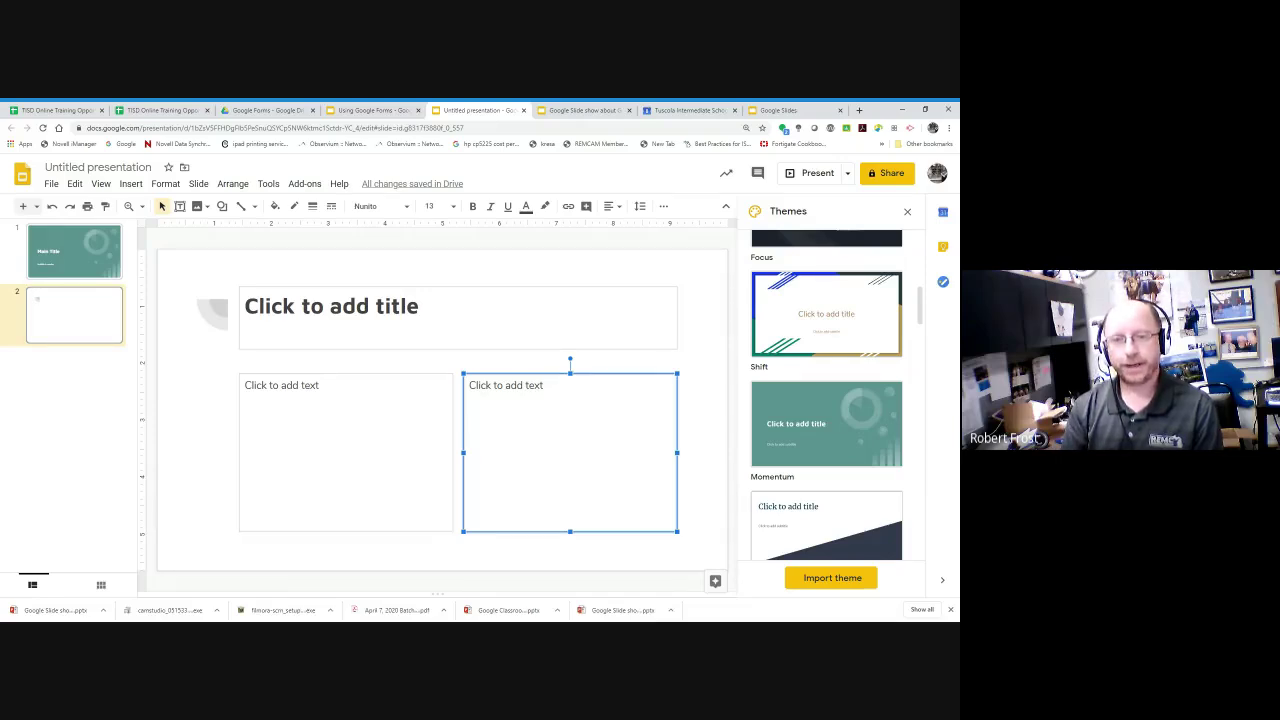
{"action": "key", "text": "Delete"}
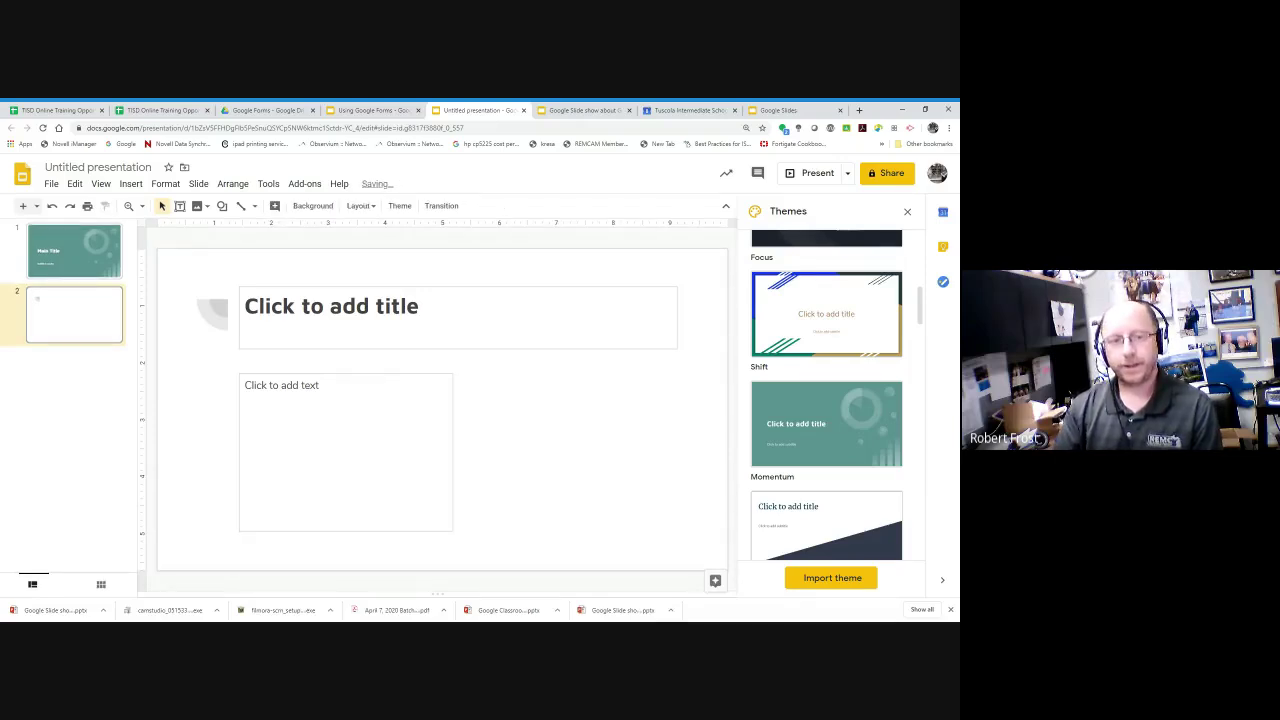
{"action": "left_click", "coordinate": [369, 372]}
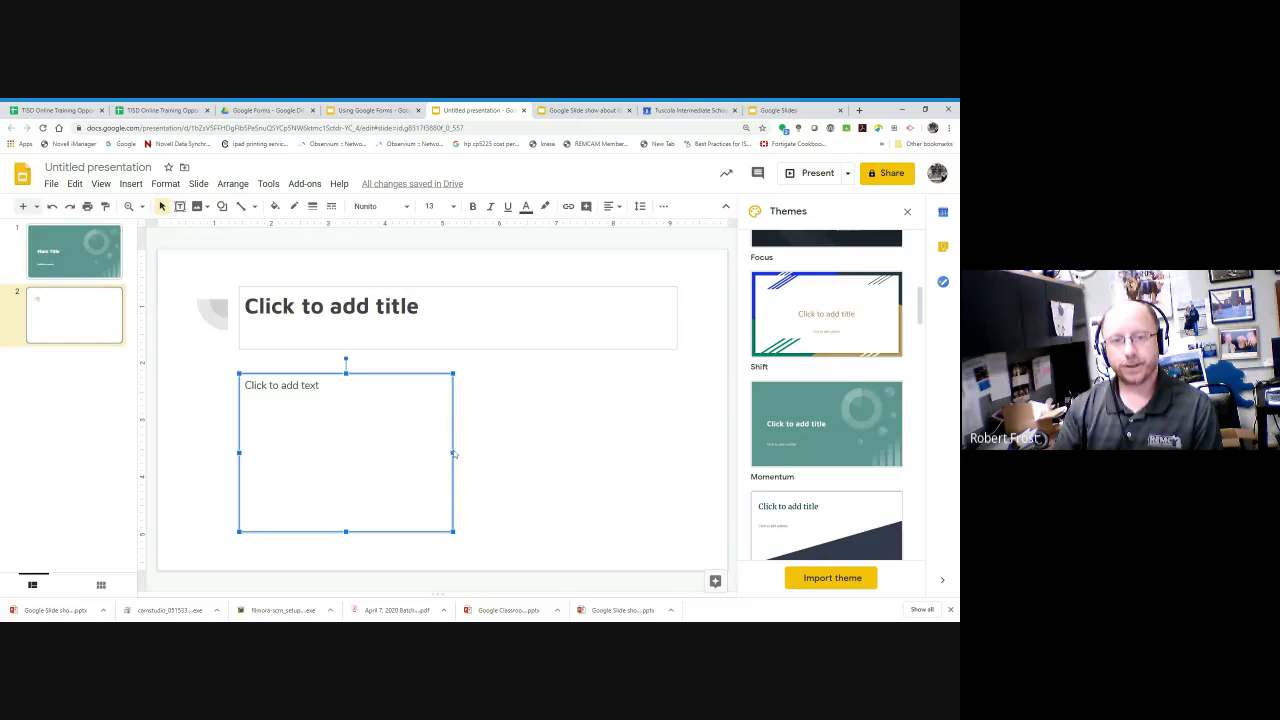
{"action": "left_click_drag", "start_coordinate": [454, 455], "coordinate": [677, 455]}
{"action": "left_click", "coordinate": [697, 517]}
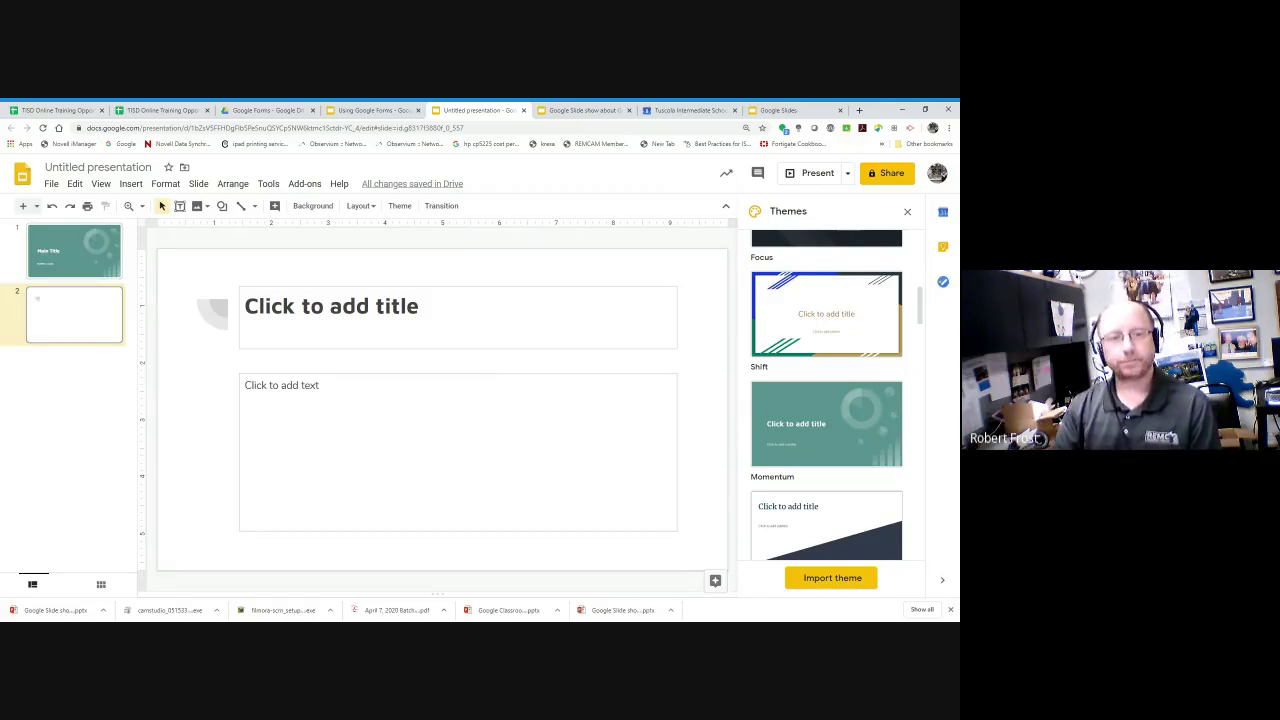
- Type 'Bullet 1', 'Bullet 2' and 'Bullet 3' on separate lines in the body box and select them
{"action": "left_click", "coordinate": [245, 386]}
{"action": "type", "text": "T"}
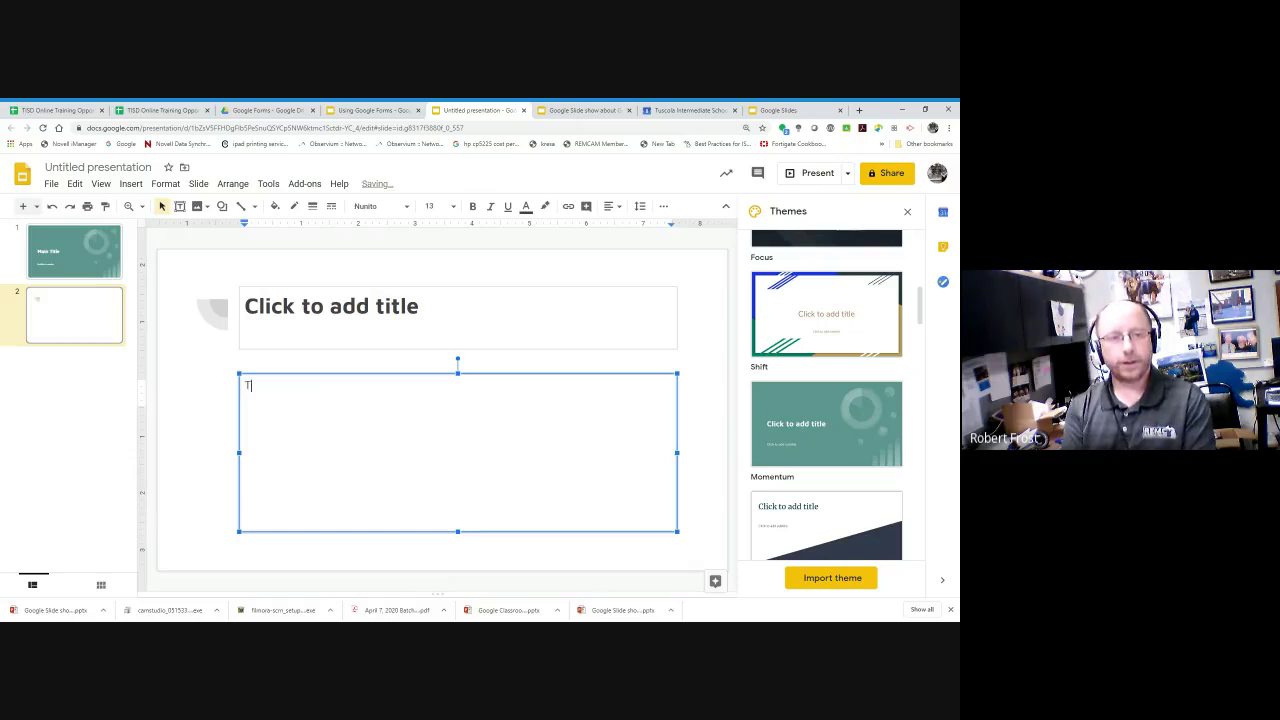
{"action": "key", "text": "BackSpace"}
{"action": "type", "text": "Bullet 1"}
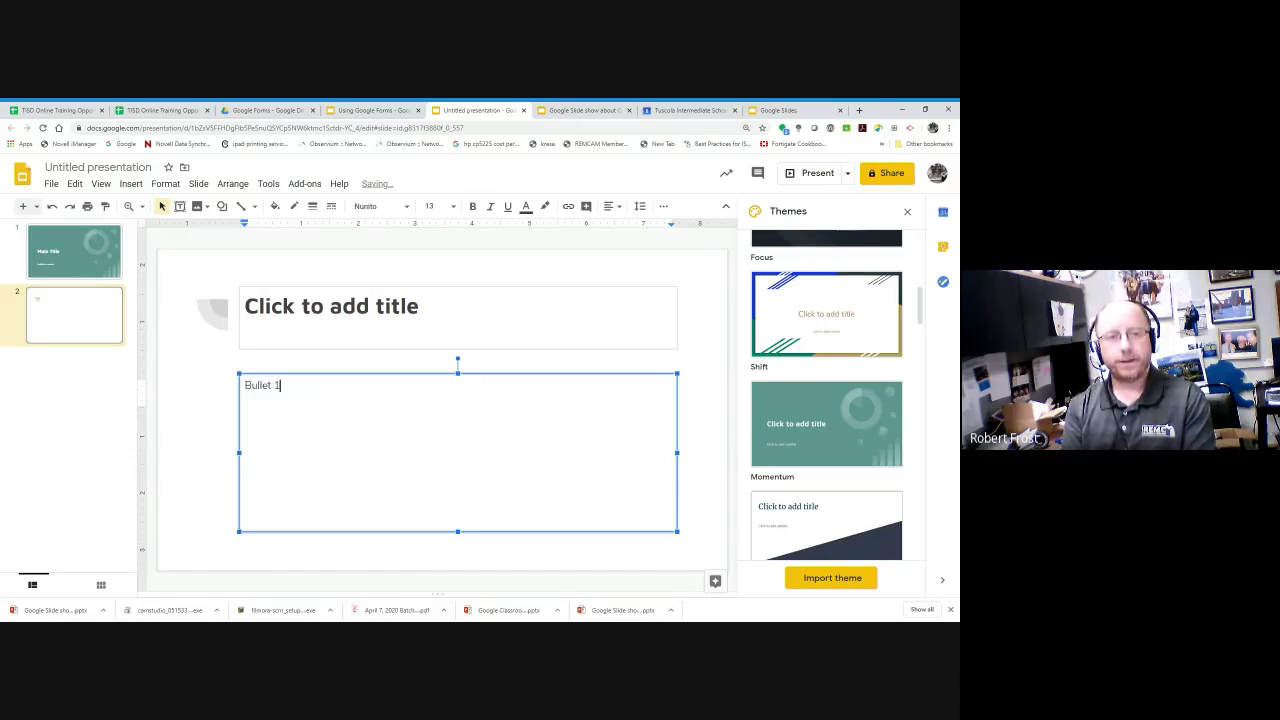
{"action": "key", "text": "Return"}
{"action": "type", "text": "Bullet 2"}
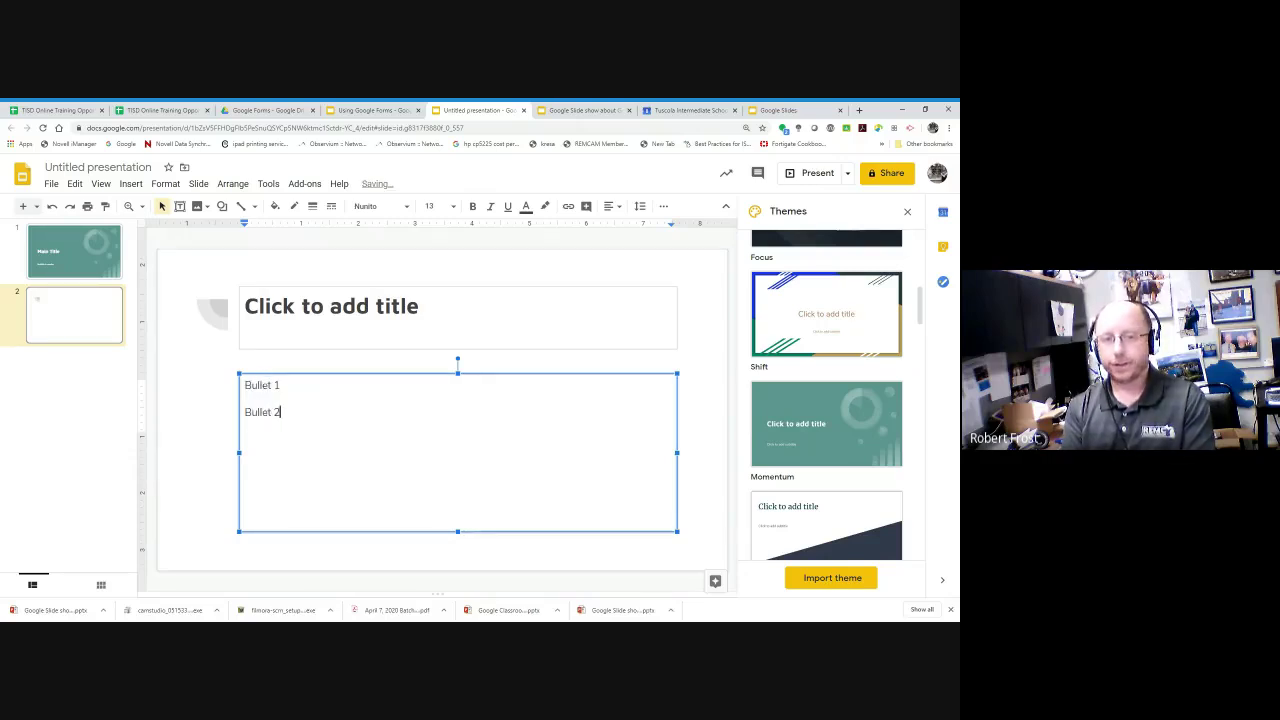
{"action": "key", "text": "Return"}
{"action": "type", "text": "Bullet 3"}
{"action": "key", "text": "Return"}
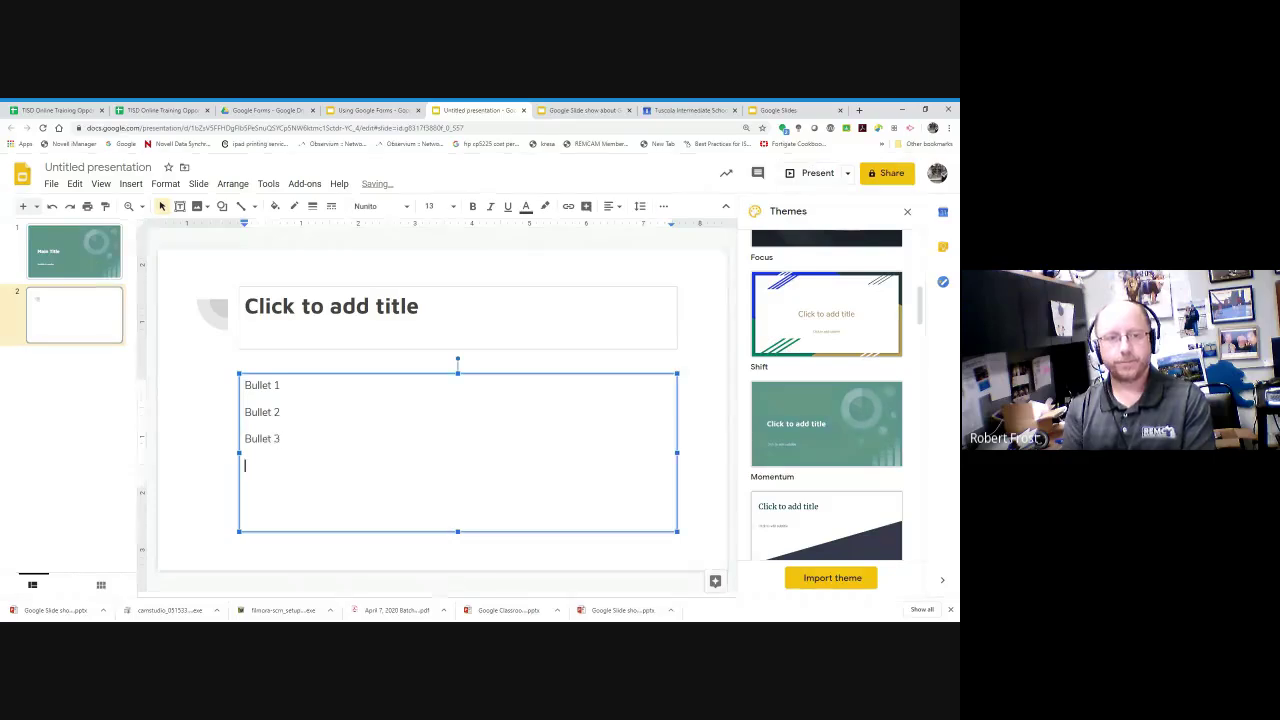
{"action": "key", "text": "shift+Up"}
{"action": "key", "text": "shift+Up"}
{"action": "key", "text": "shift+Up"}
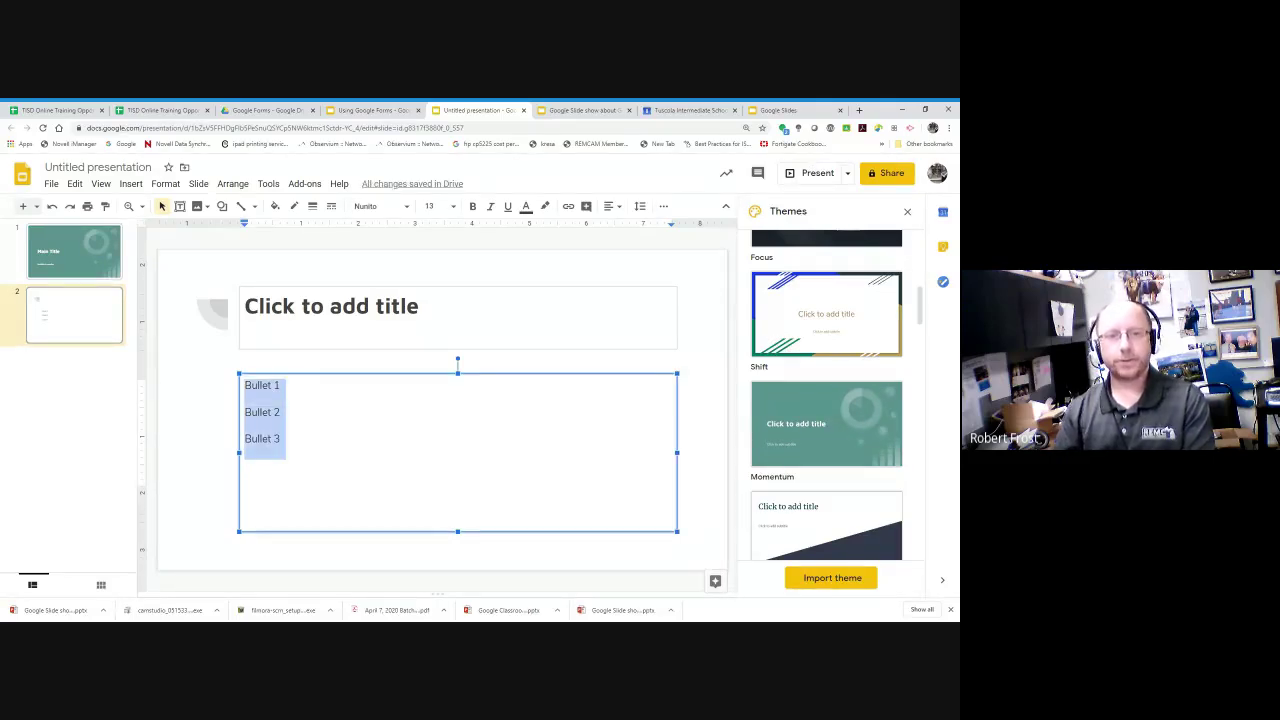
- Turn the three lines into a bulleted list and add an indented bullet after Bullet 1
{"action": "left_click", "coordinate": [663, 206]}
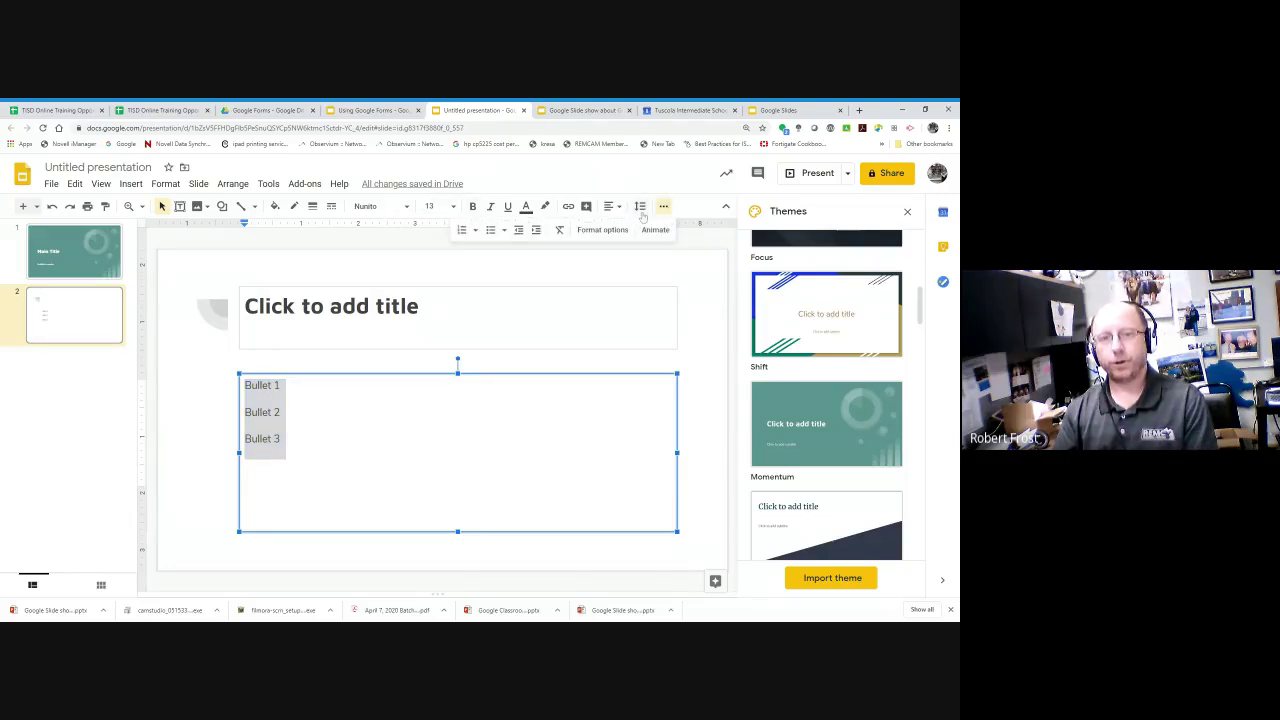
{"action": "left_click", "coordinate": [491, 230]}
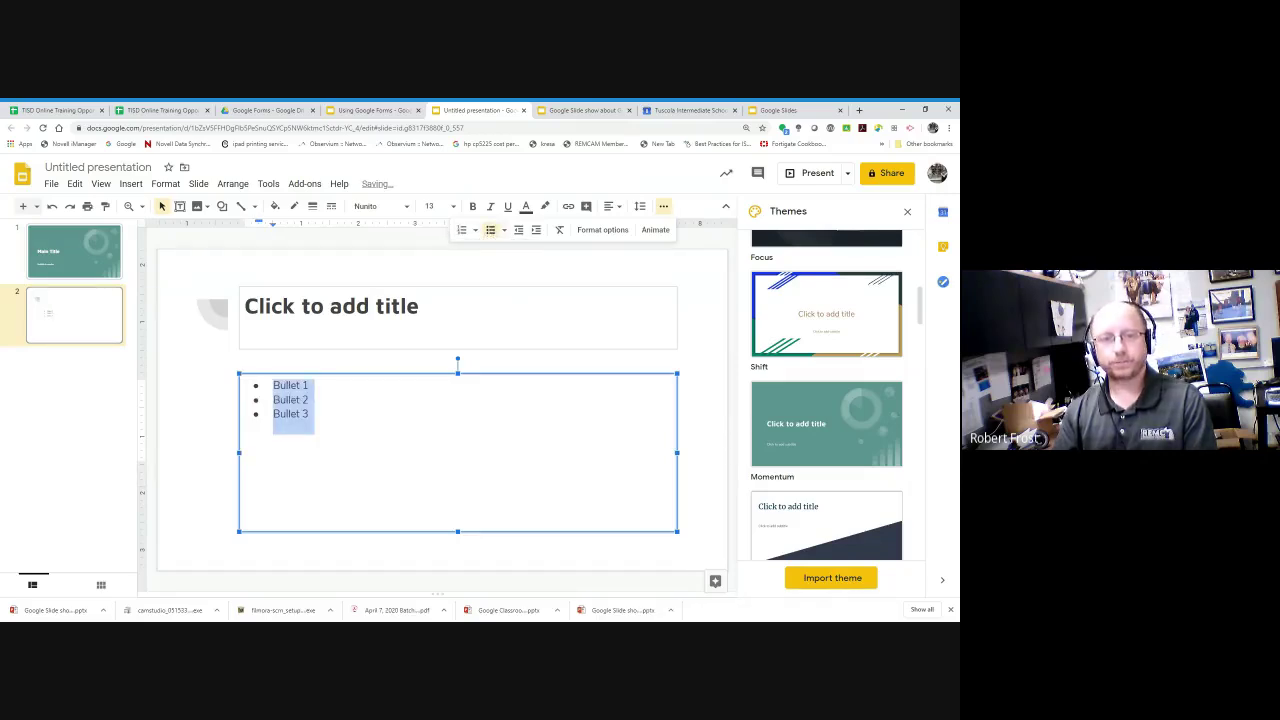
{"action": "left_click", "coordinate": [310, 386]}
{"action": "key", "text": "Return"}
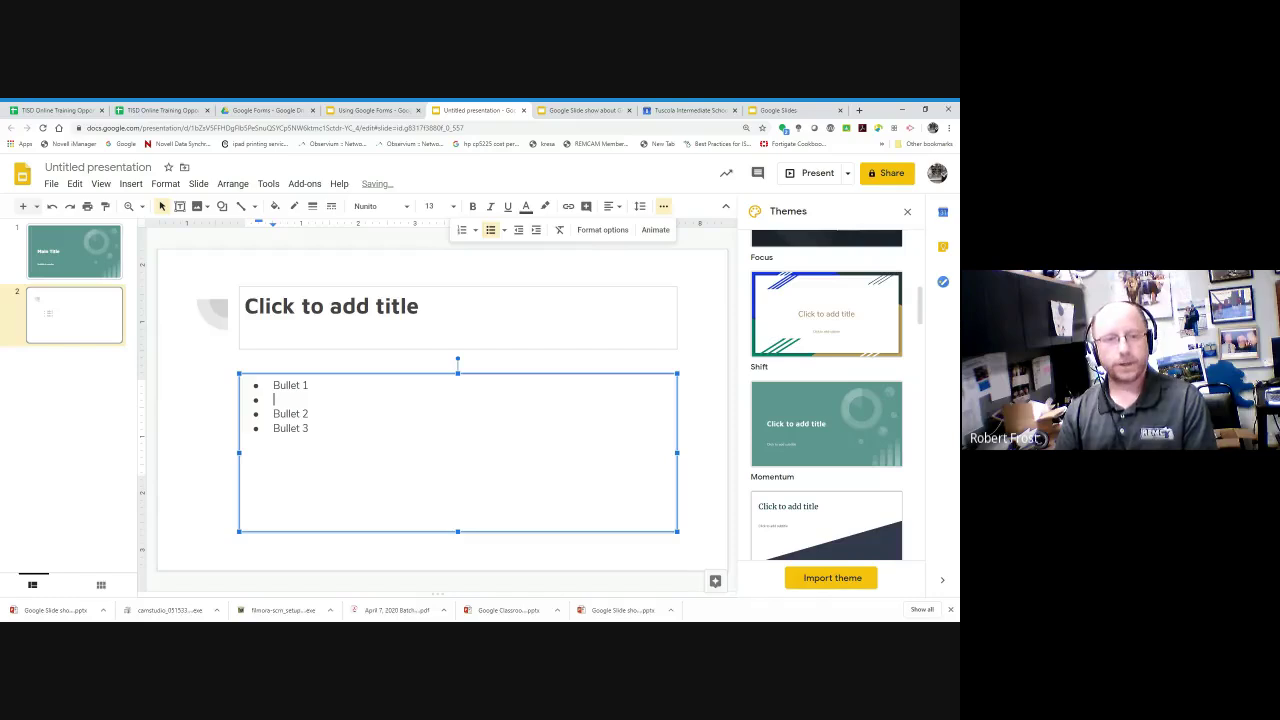
{"action": "key", "text": "Tab"}
- Type the nested items 'Sub bullets' and 'Sub sub bullet' under Bullet 1
{"action": "type", "text": "sub"}
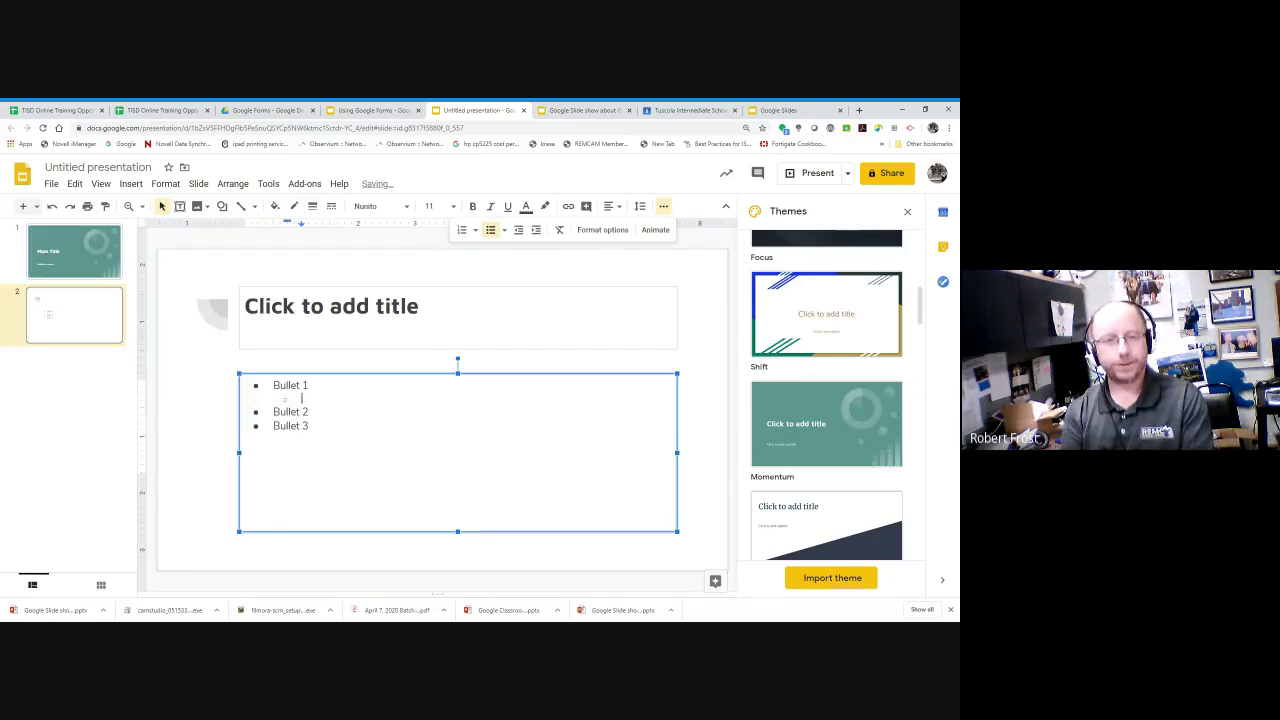
{"action": "type", "text": "tu"}
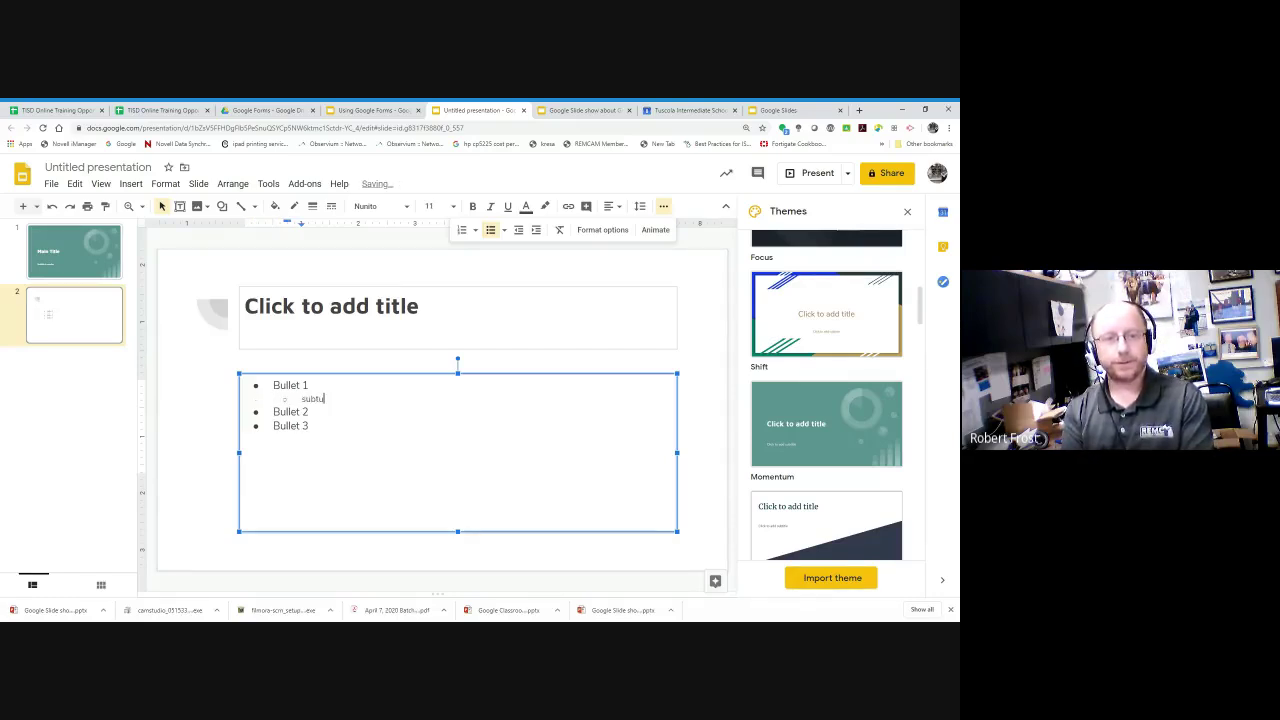
{"action": "key", "text": "BackSpace"}
{"action": "key", "text": "BackSpace"}
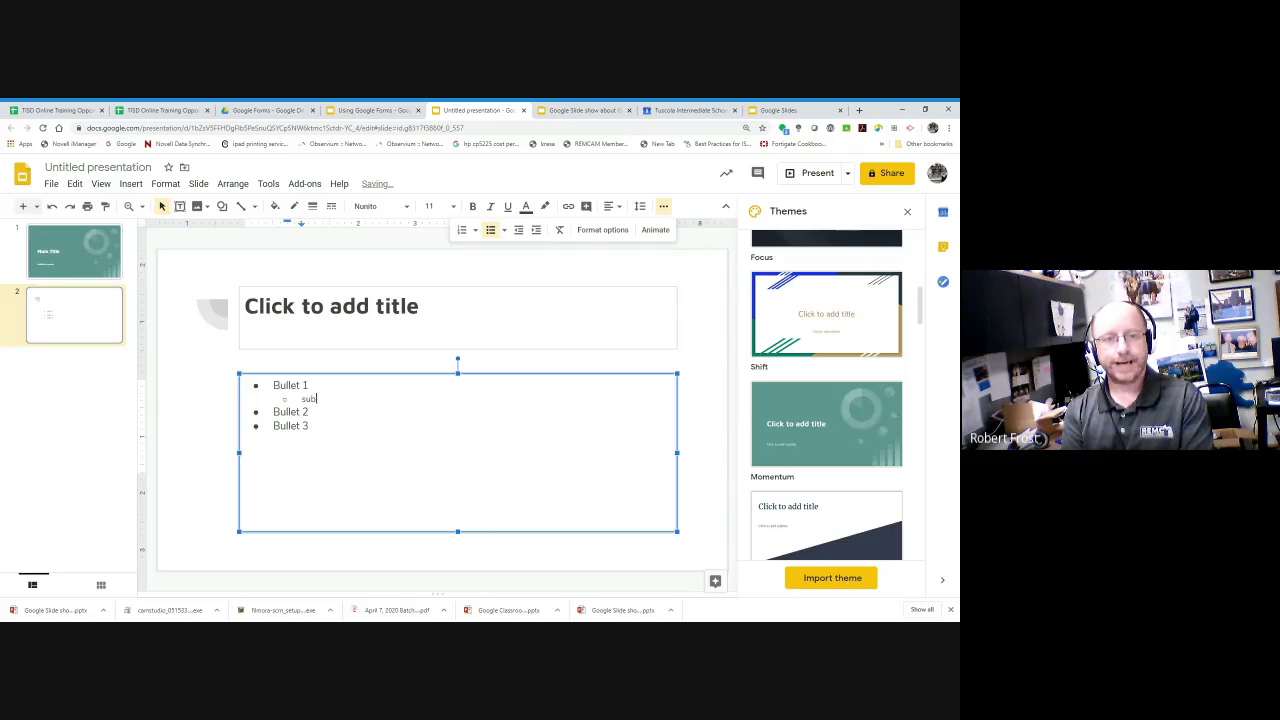
{"action": "type", "text": "bullets"}
{"action": "key", "text": "Return"}
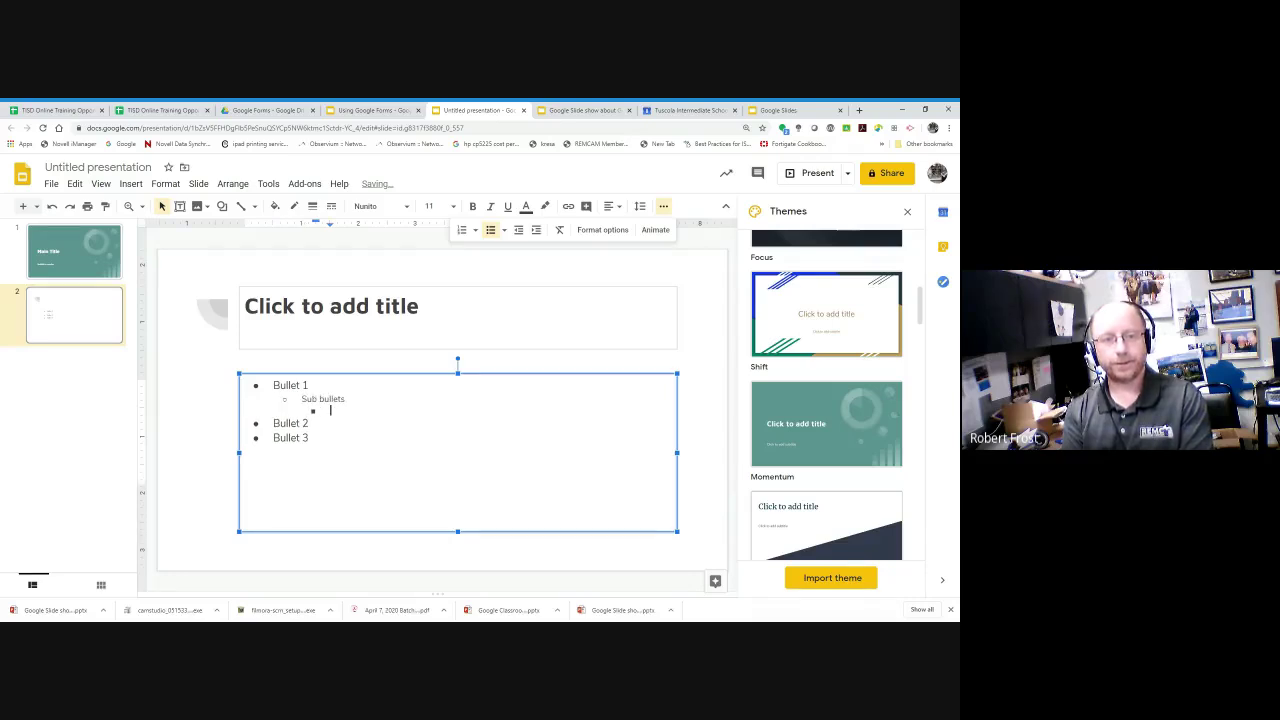
{"action": "type", "text": "Sub sub"}
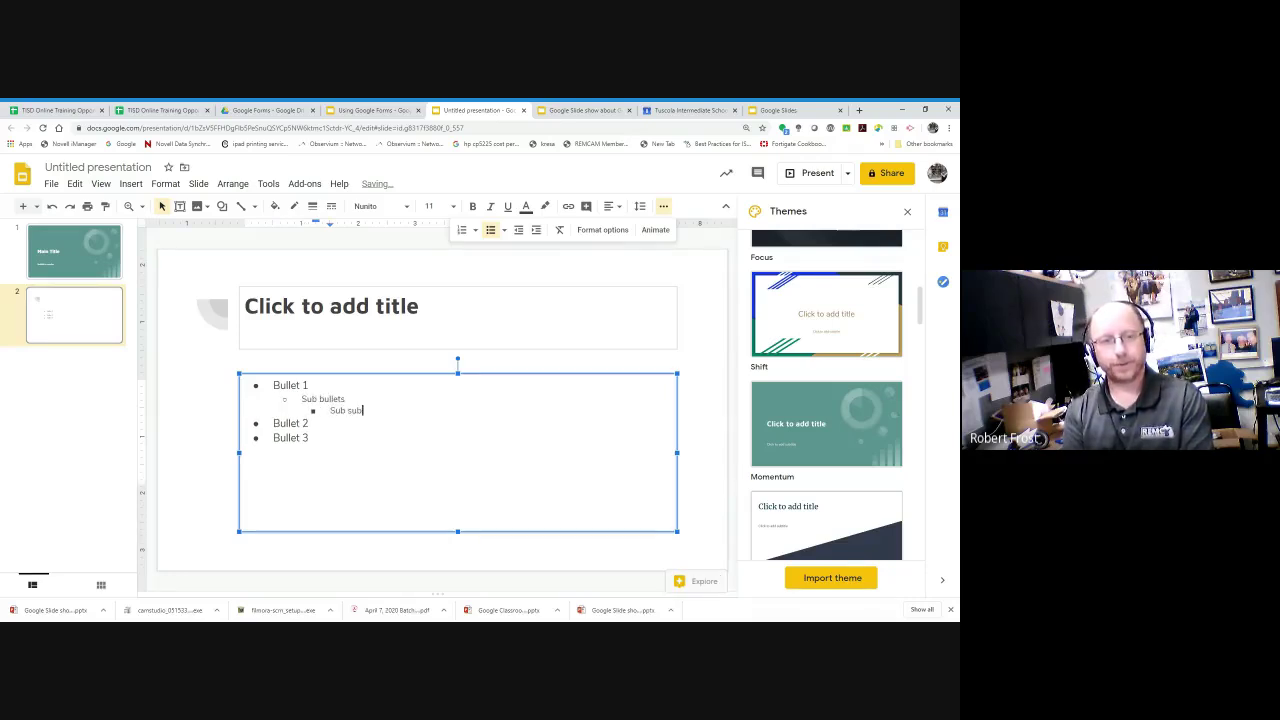
{"action": "type", "text": " bullet"}
- Outdent the new empty bullet to the top level, then go to the 'Google Slide show about Google Slides' deck
{"action": "key", "text": "Return"}
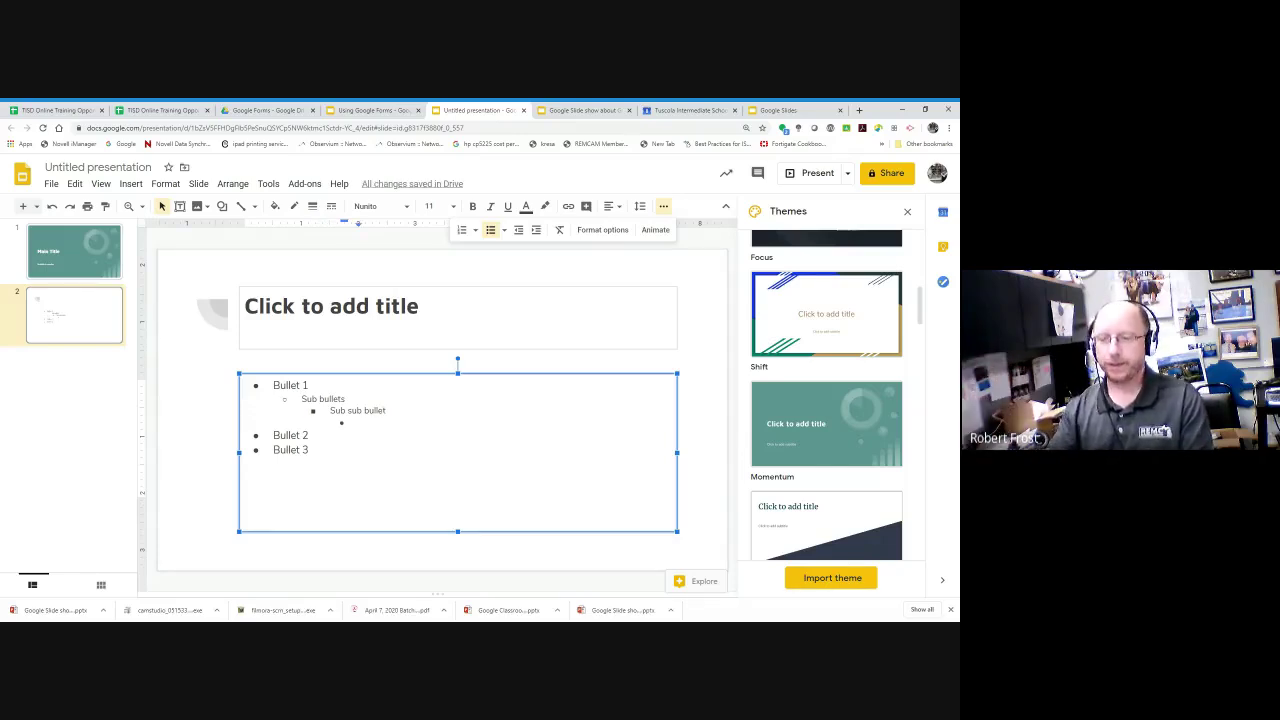
{"action": "key", "text": "shift+Tab"}
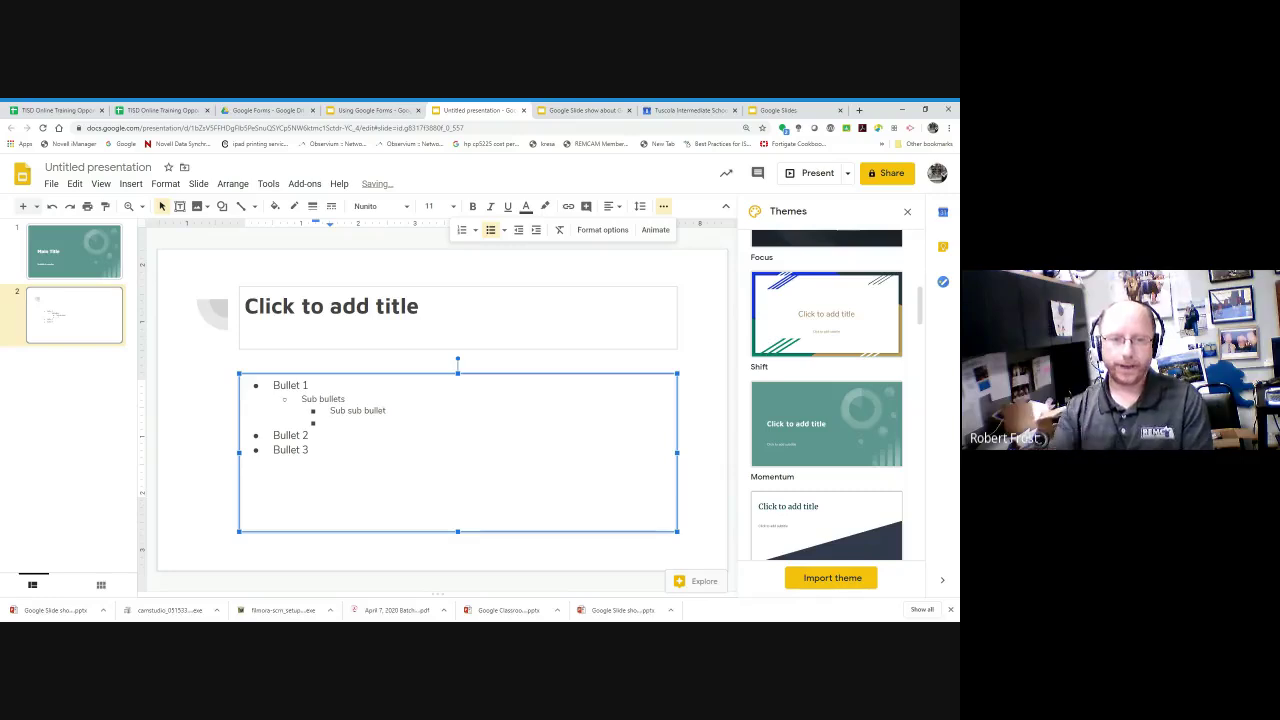
{"action": "key", "text": "shift+Tab"}
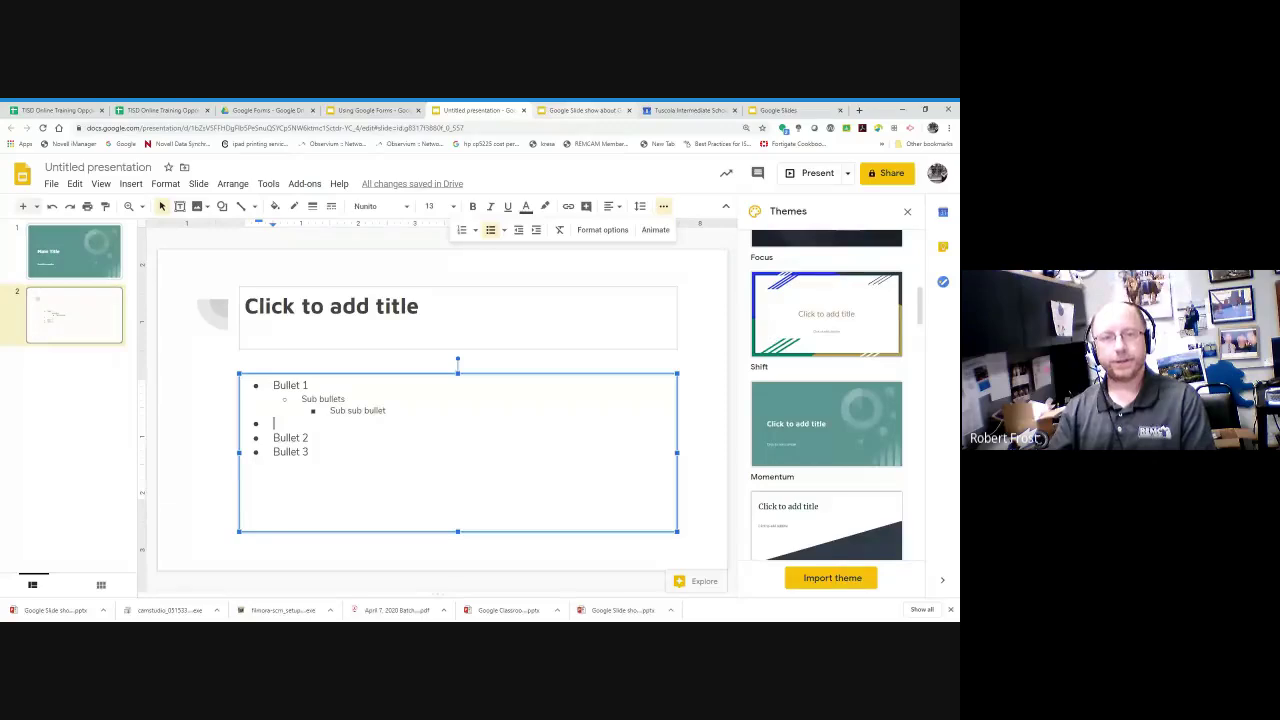
{"action": "left_click", "coordinate": [573, 112]}
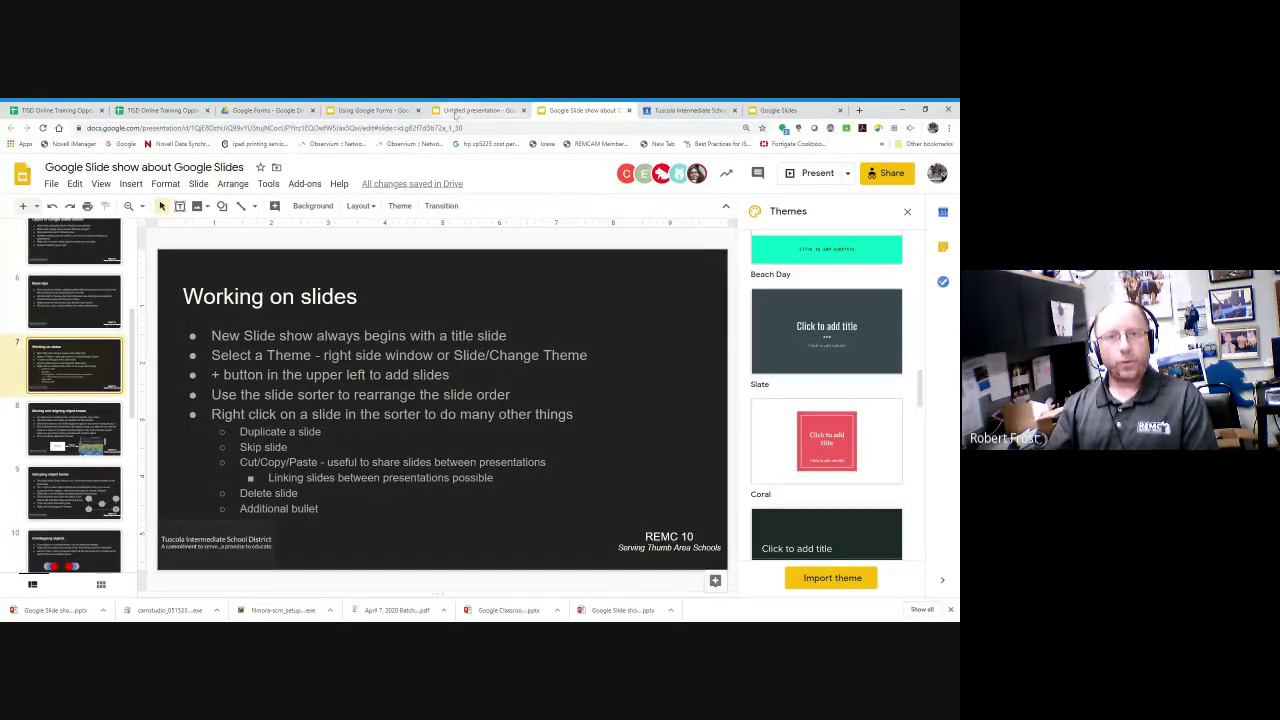
- In the untitled presentation, add two slides titled 'slide 3' and 'slide 4'
{"action": "left_click", "coordinate": [470, 110]}
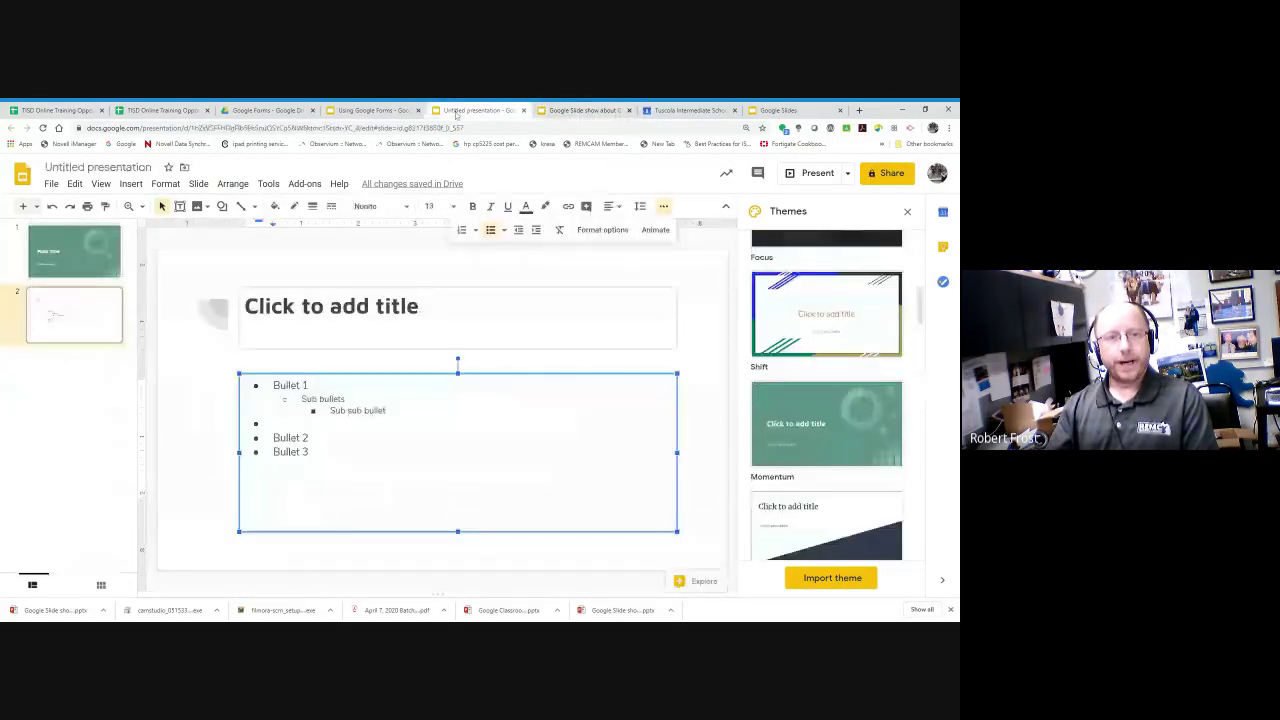
{"action": "left_click", "coordinate": [21, 207]}
{"action": "left_click", "coordinate": [23, 207]}
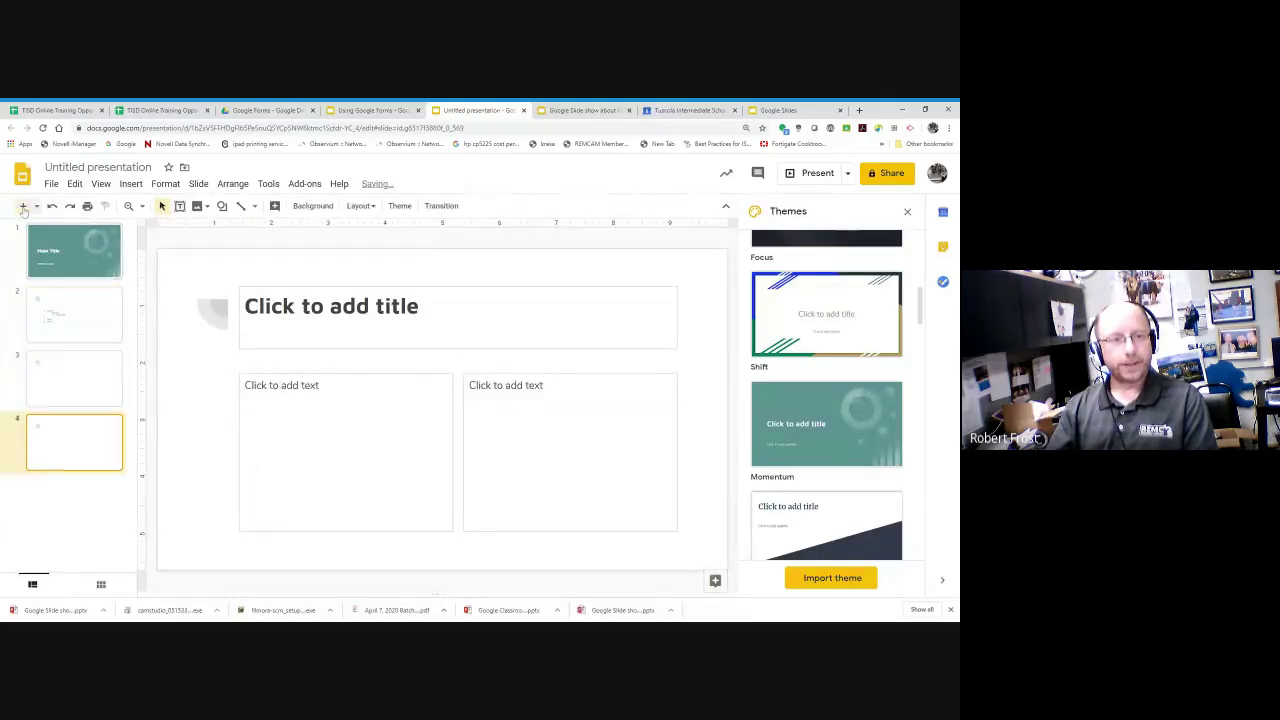
{"action": "left_click", "coordinate": [69, 371]}
{"action": "left_click", "coordinate": [330, 312]}
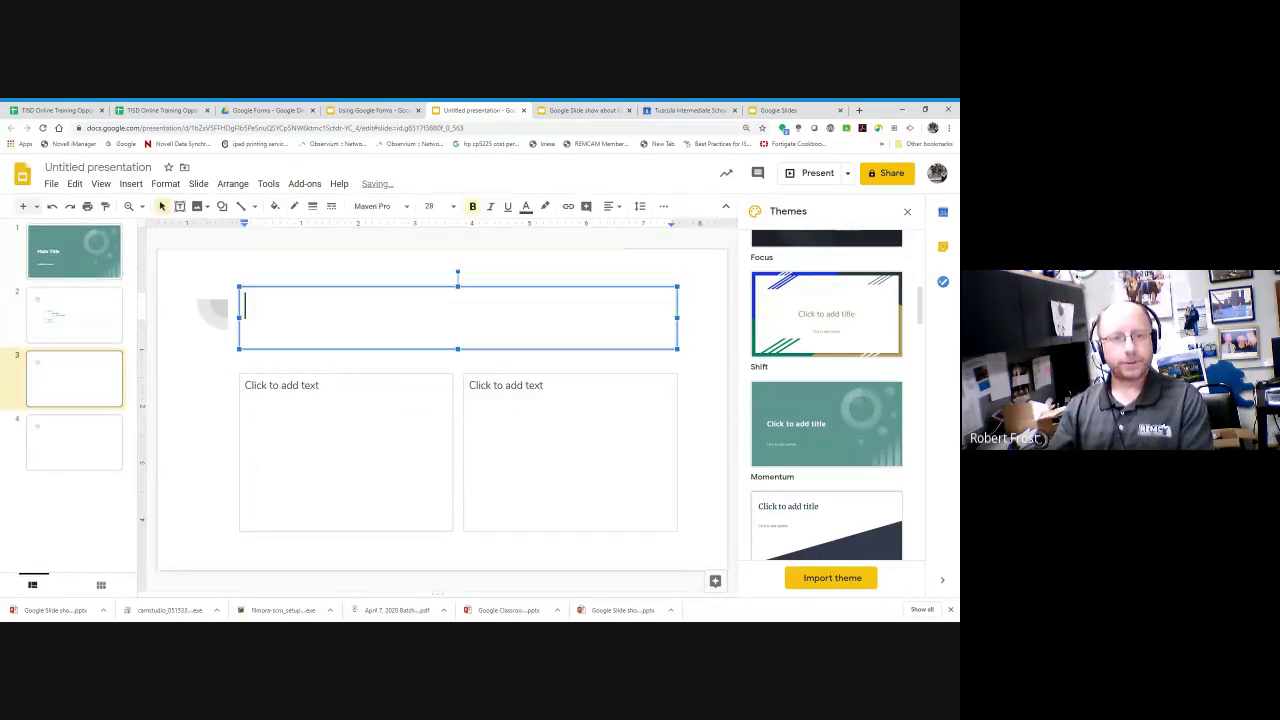
{"action": "type", "text": "slide"}
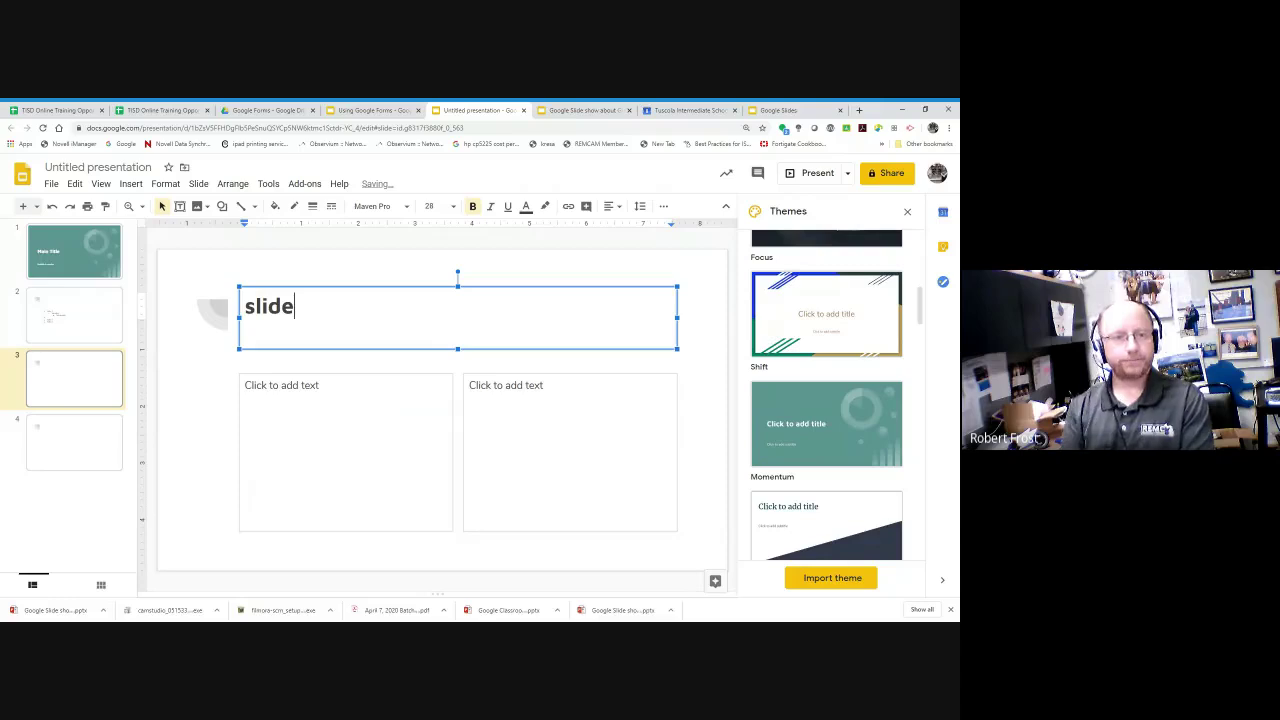
{"action": "type", "text": " 3"}
{"action": "left_click", "coordinate": [69, 440]}
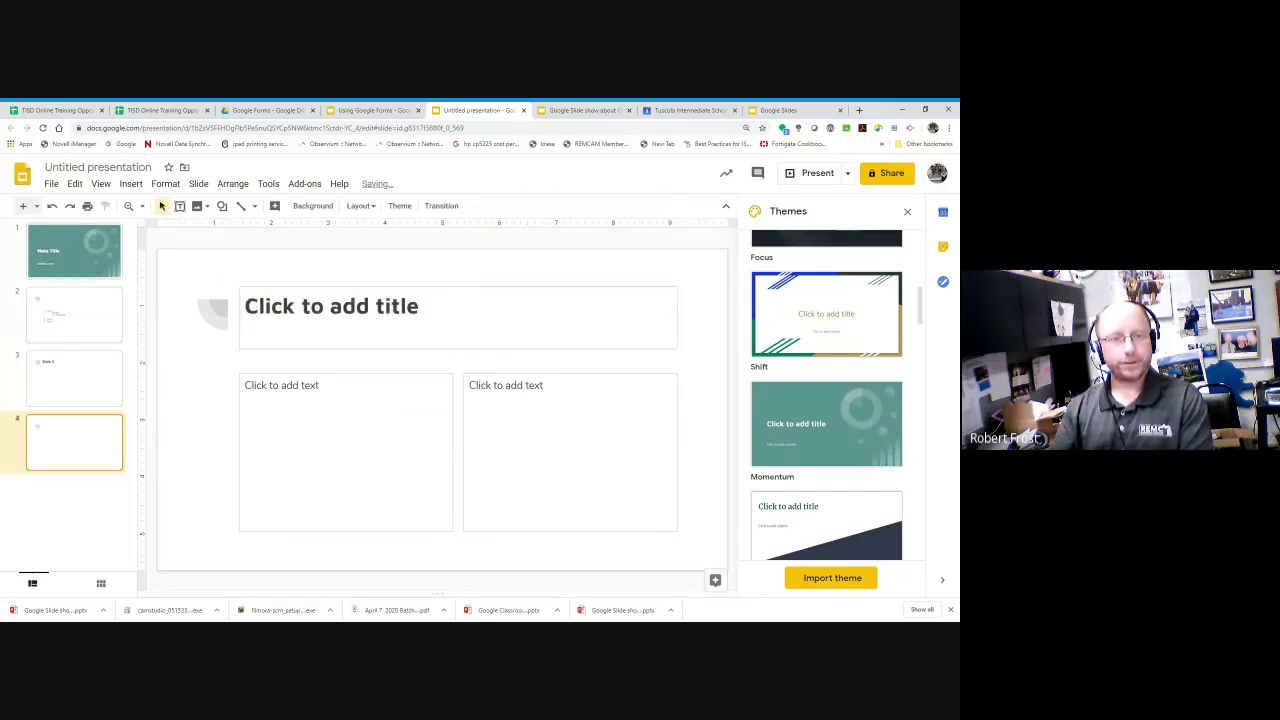
{"action": "left_click", "coordinate": [330, 312]}
{"action": "type", "text": "slide 4"}
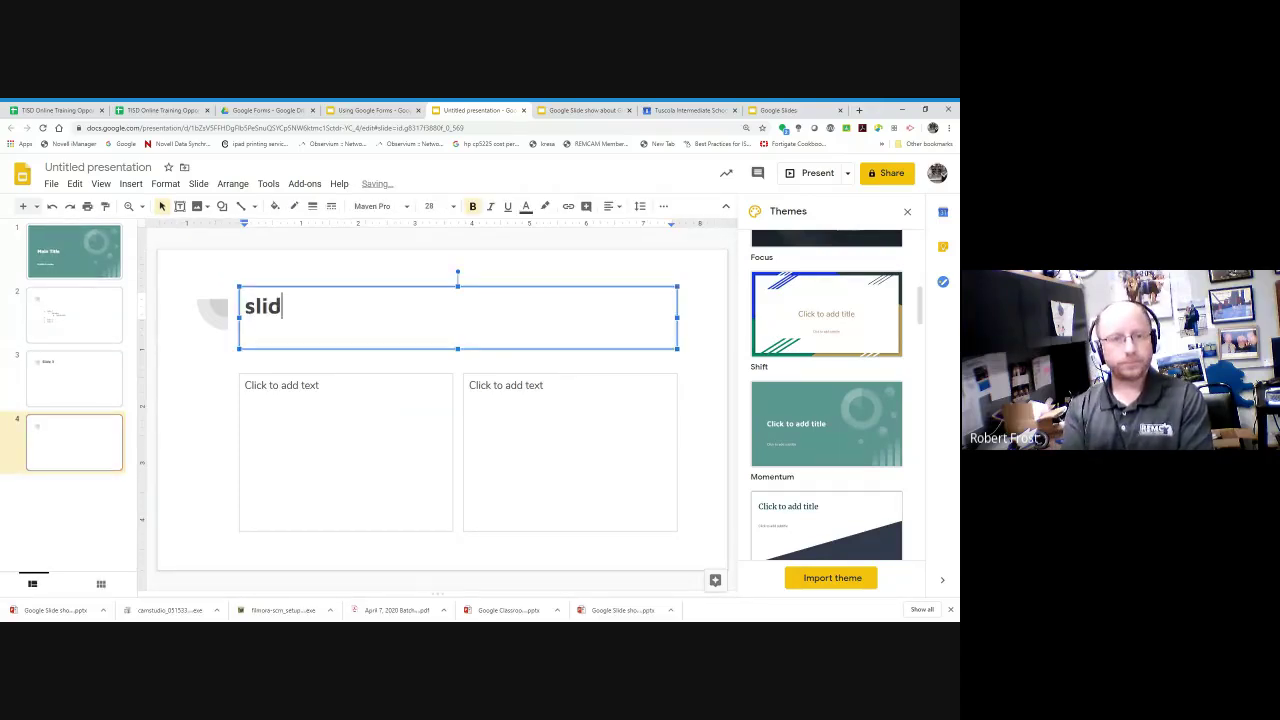
{"action": "key", "text": "Return"}
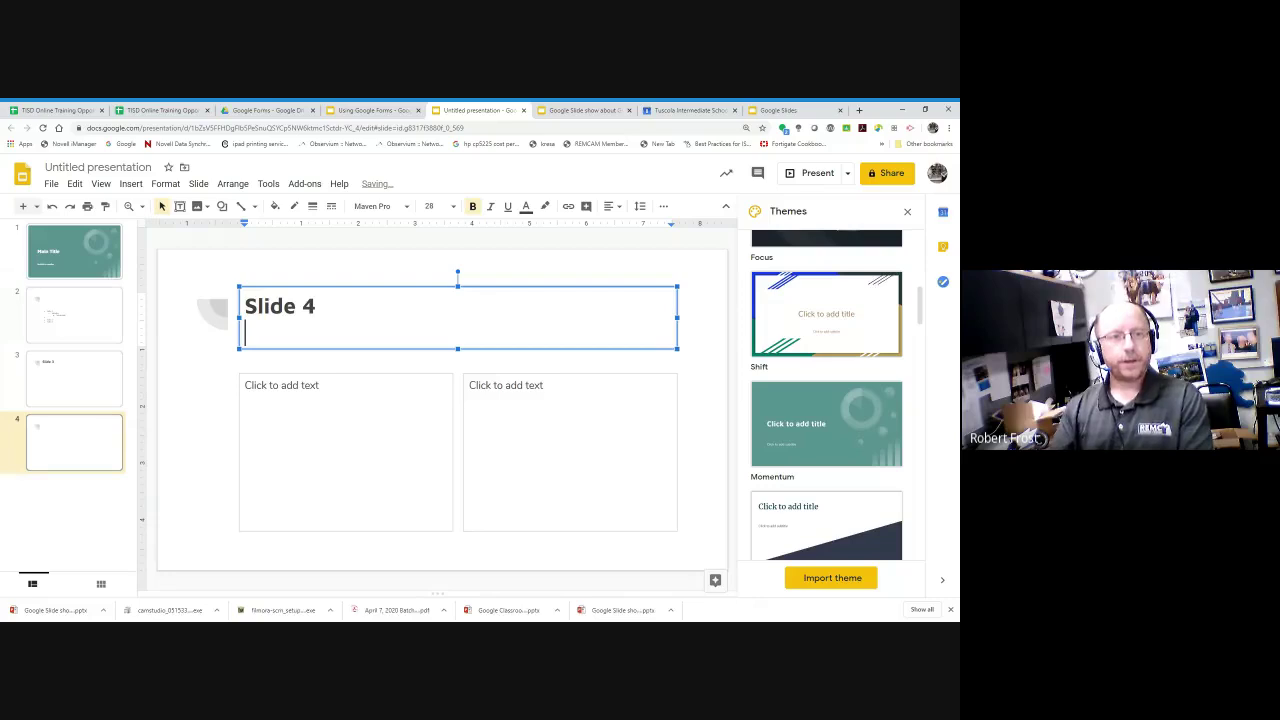
{"action": "left_click", "coordinate": [96, 515]}
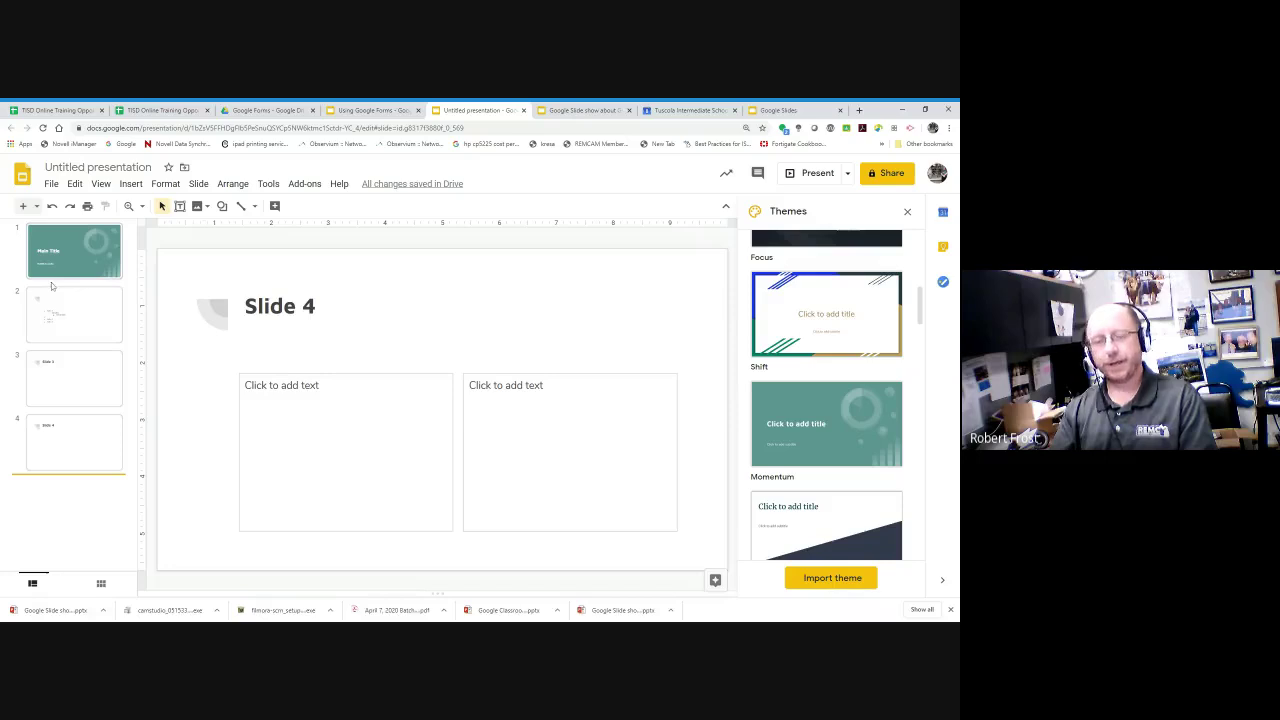
- Move the 'slide 4' slide up to second position and retitle it 'slide 2'
{"action": "left_click", "coordinate": [55, 436]}
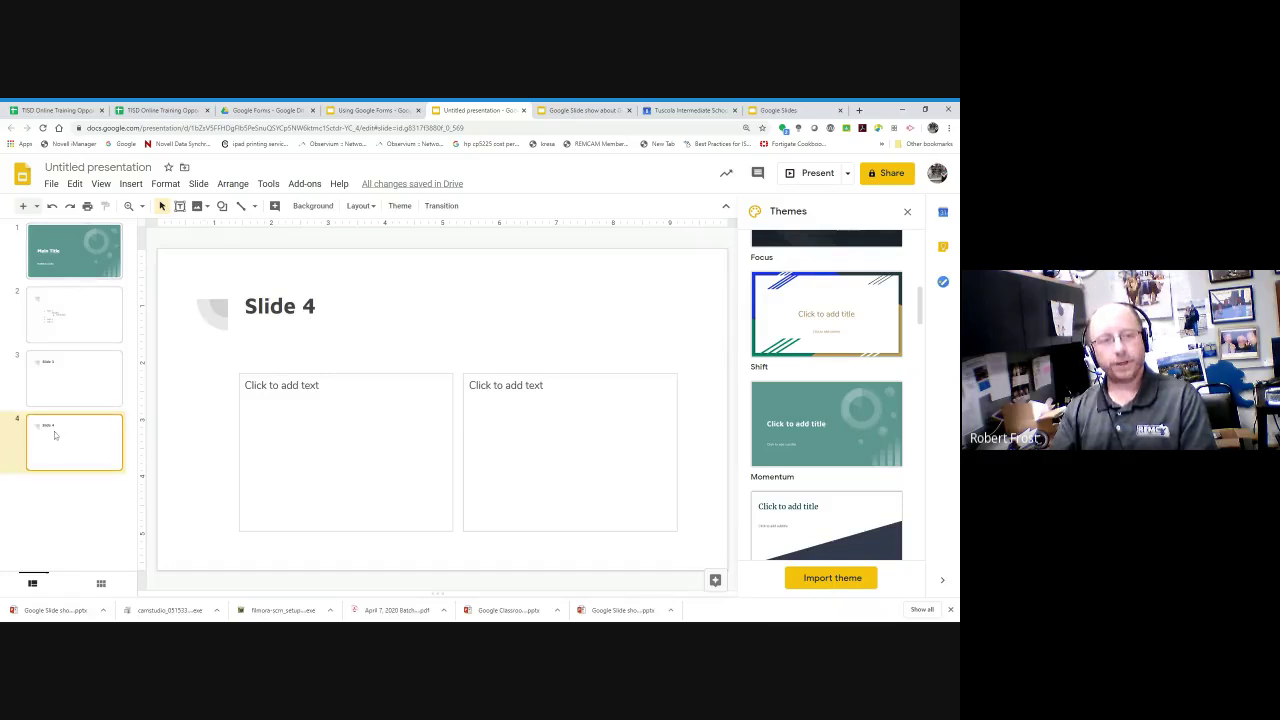
{"action": "left_click_drag", "start_coordinate": [54, 431], "coordinate": [65, 289]}
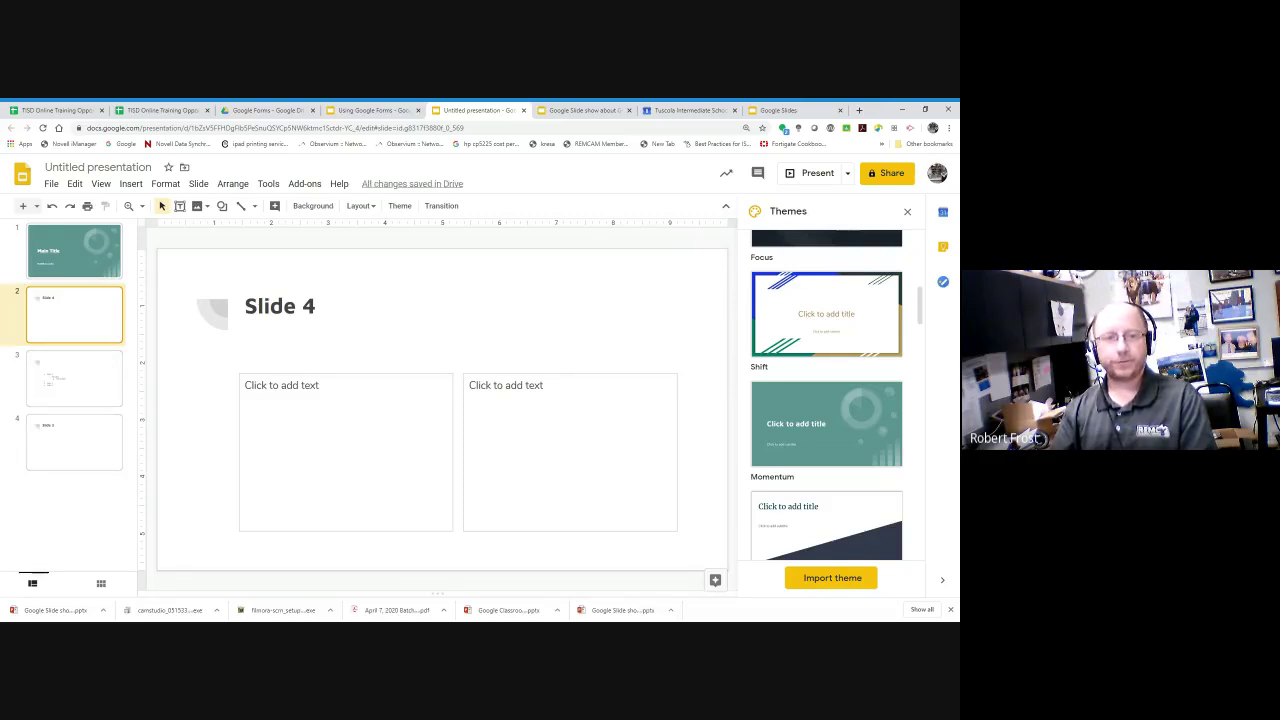
{"action": "left_click", "coordinate": [316, 306]}
{"action": "key", "text": "BackSpace"}
{"action": "type", "text": "2"}
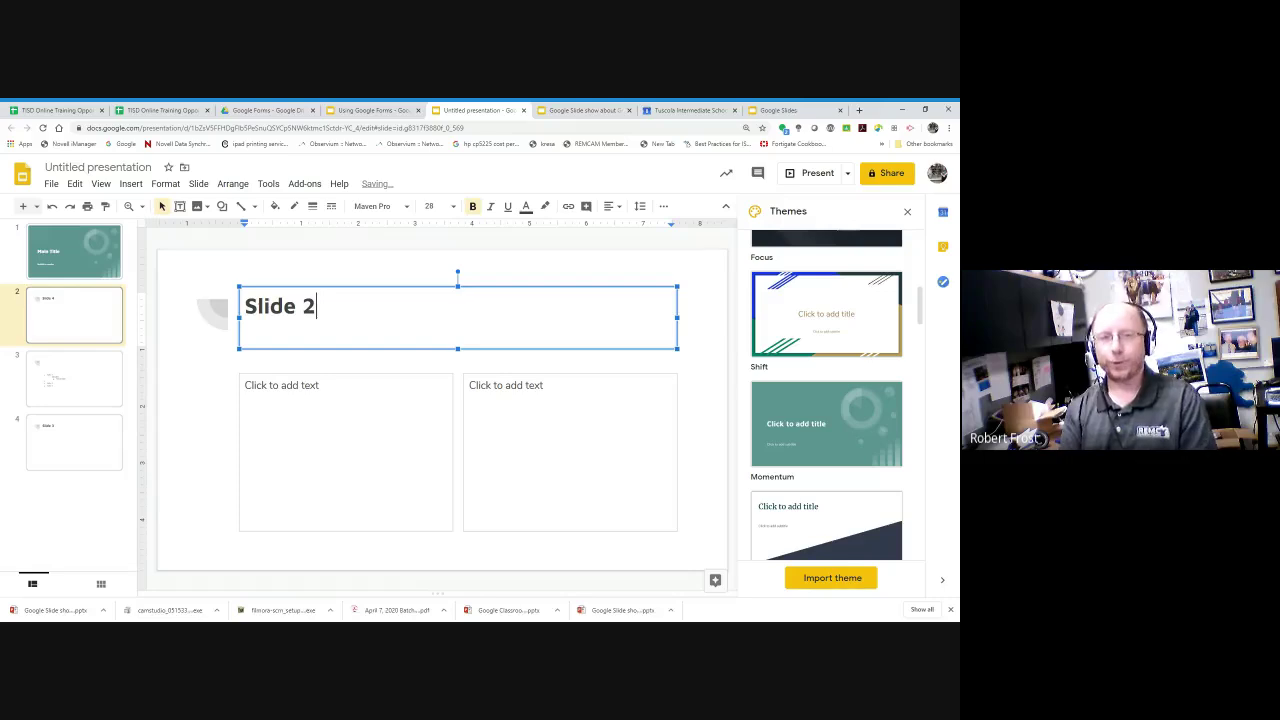
{"action": "left_click", "coordinate": [194, 436]}
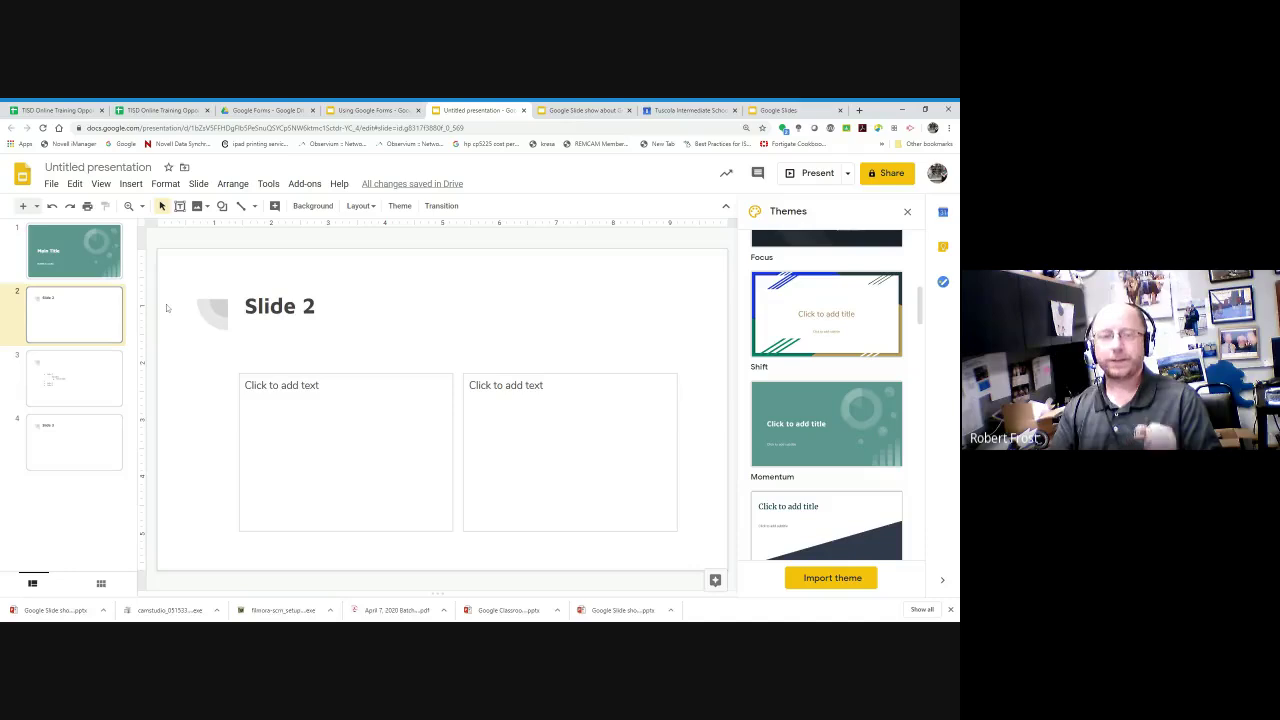
- Show slide 2's context menu, then return to the 'Google Slide show about Google Slides' deck
{"action": "right_click", "coordinate": [88, 311]}
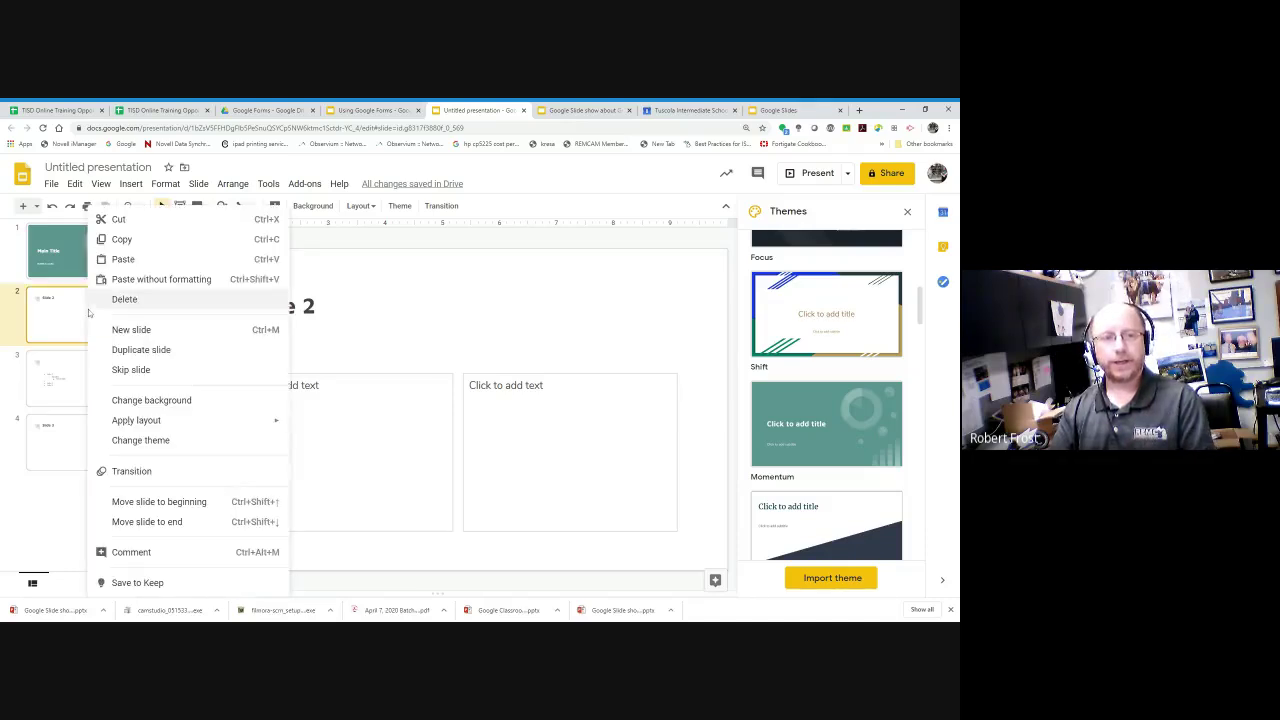
{"action": "left_click", "coordinate": [580, 110]}
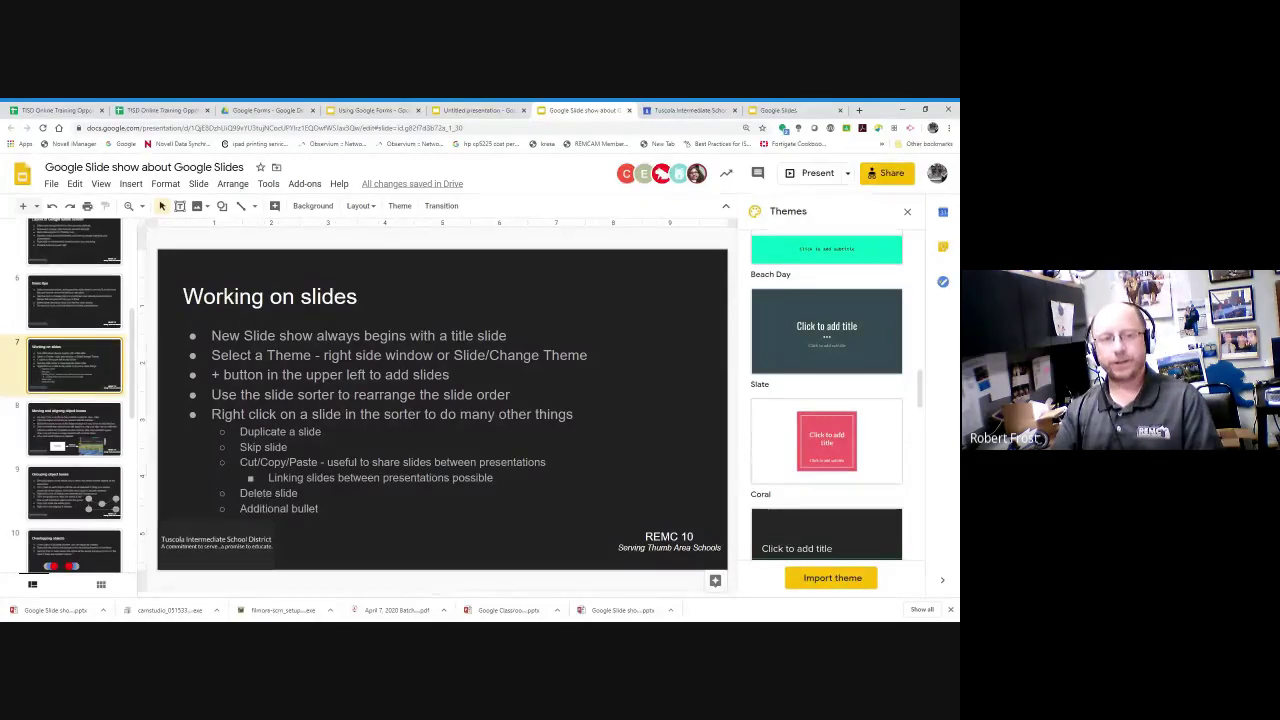
- Duplicate slide 7, clear the copy's bullet text, then delete the duplicate slide 8
{"action": "right_click", "coordinate": [105, 360]}
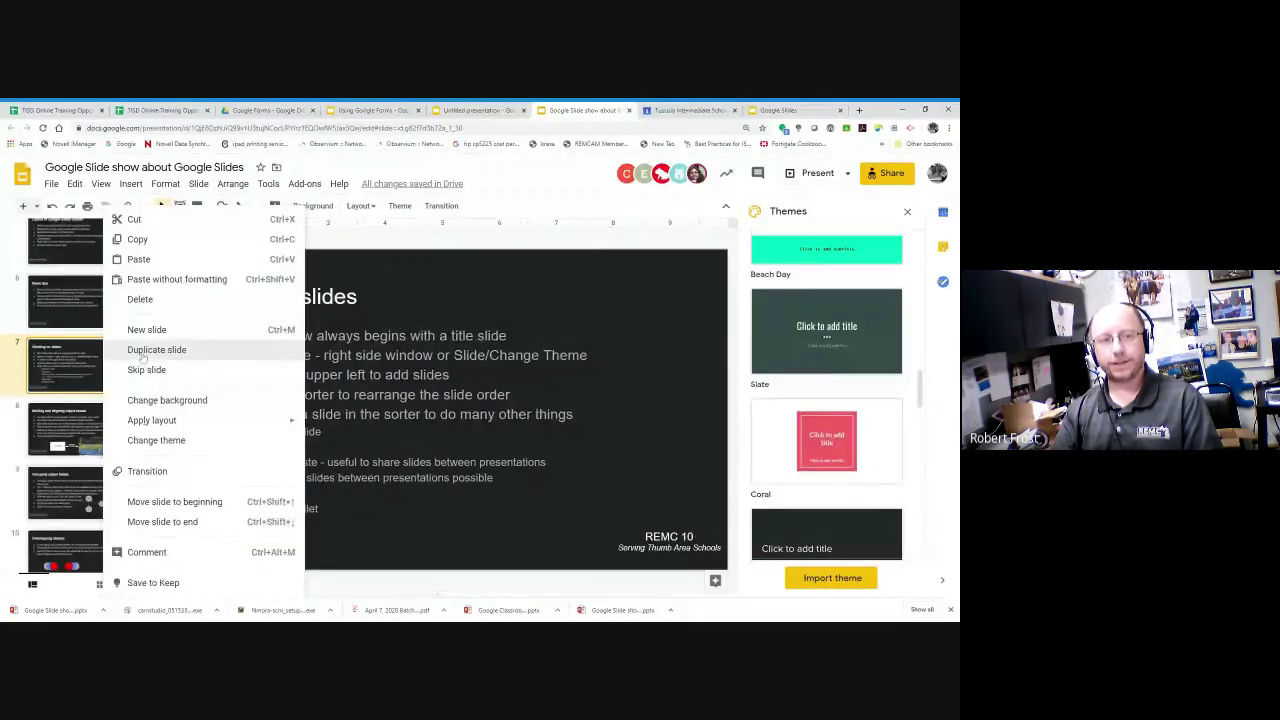
{"action": "left_click", "coordinate": [143, 352]}
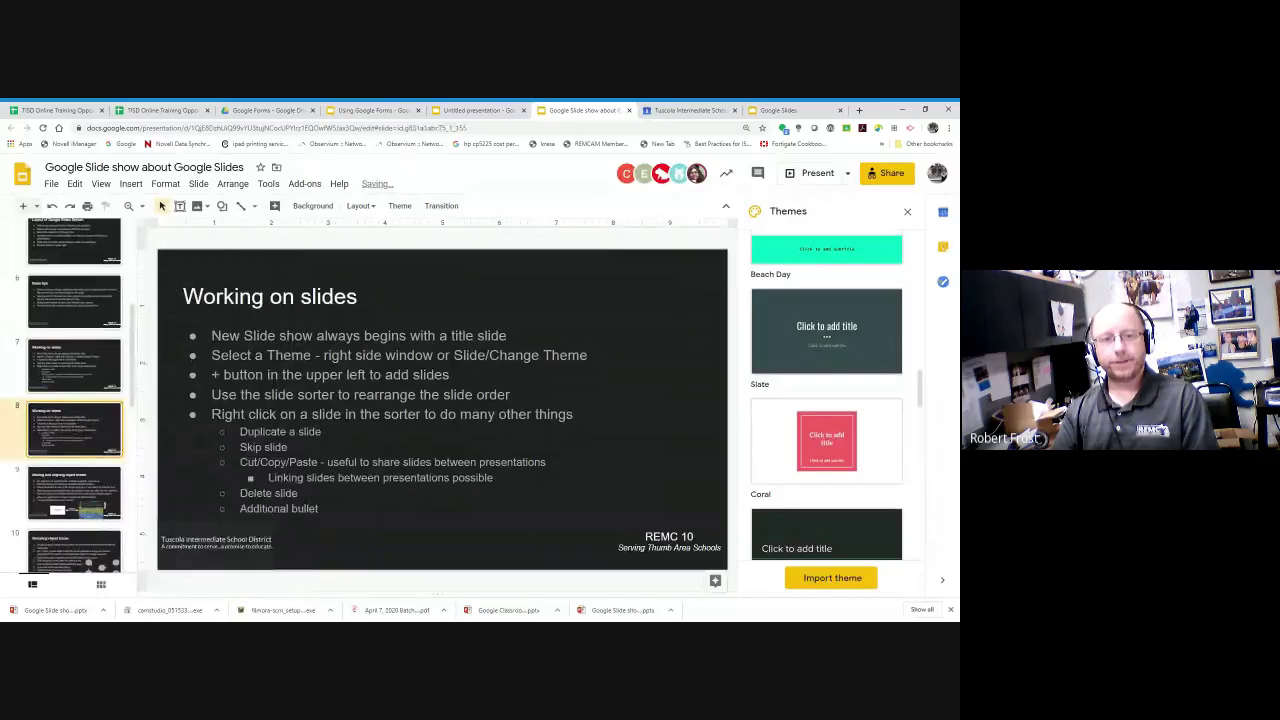
{"action": "left_click", "coordinate": [255, 447]}
{"action": "key", "text": "ctrl+a"}
{"action": "left_click", "coordinate": [220, 336]}
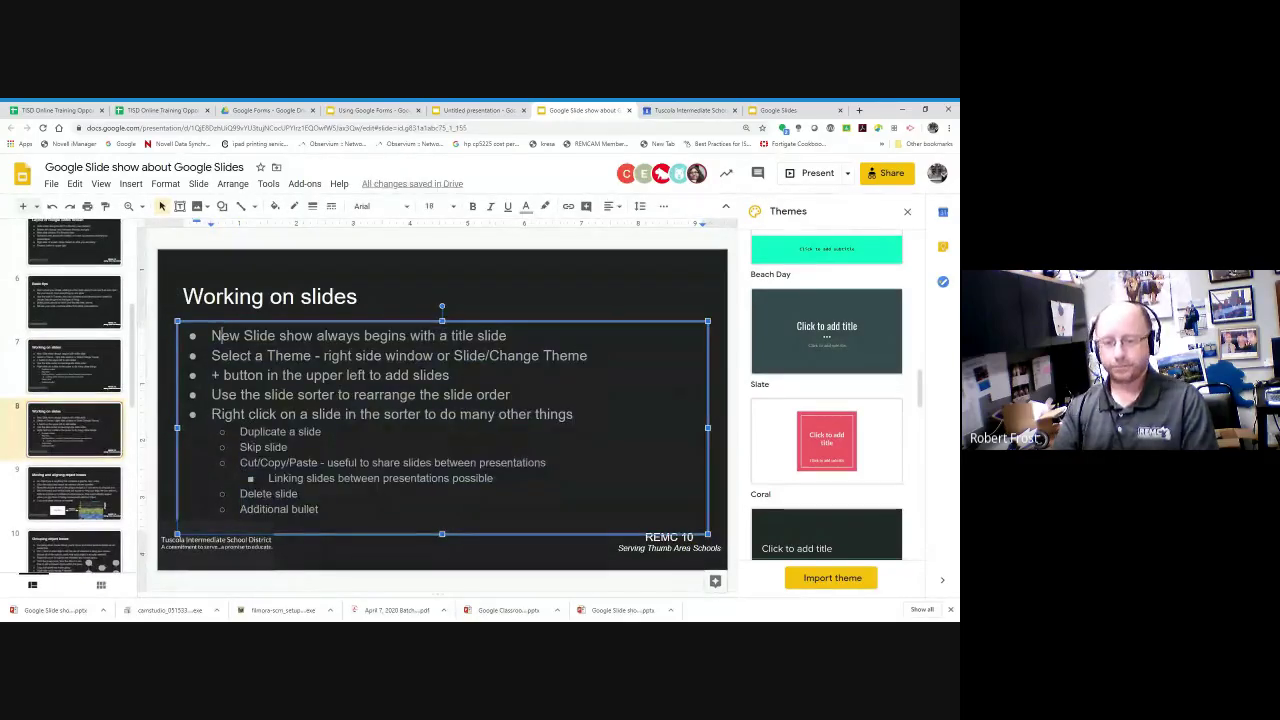
{"action": "key", "text": "shift+Down"}
{"action": "key", "text": "shift+Down"}
{"action": "key", "text": "shift+Down"}
{"action": "key", "text": "shift+Down"}
{"action": "key", "text": "shift+Down"}
{"action": "key", "text": "shift+Down"}
{"action": "key", "text": "shift+Down"}
{"action": "key", "text": "shift+Down"}
{"action": "key", "text": "shift+Down"}
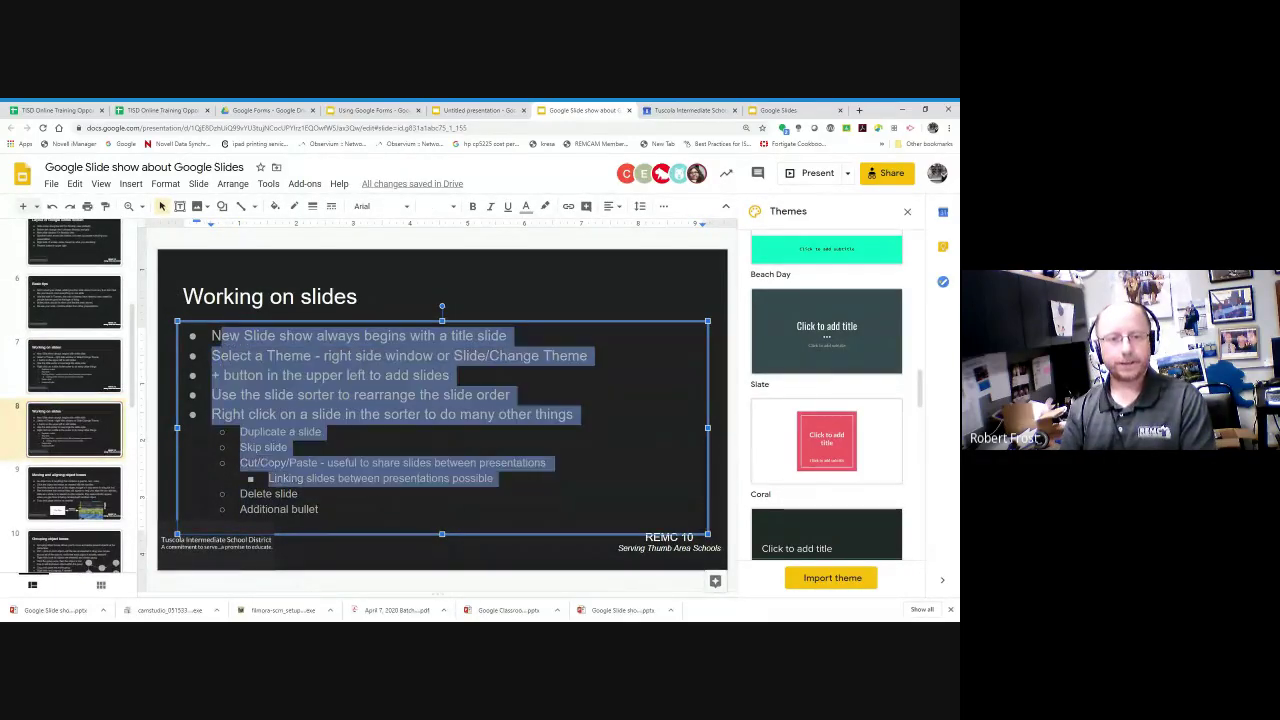
{"action": "key", "text": "BackSpace"}
{"action": "key", "text": "BackSpace"}
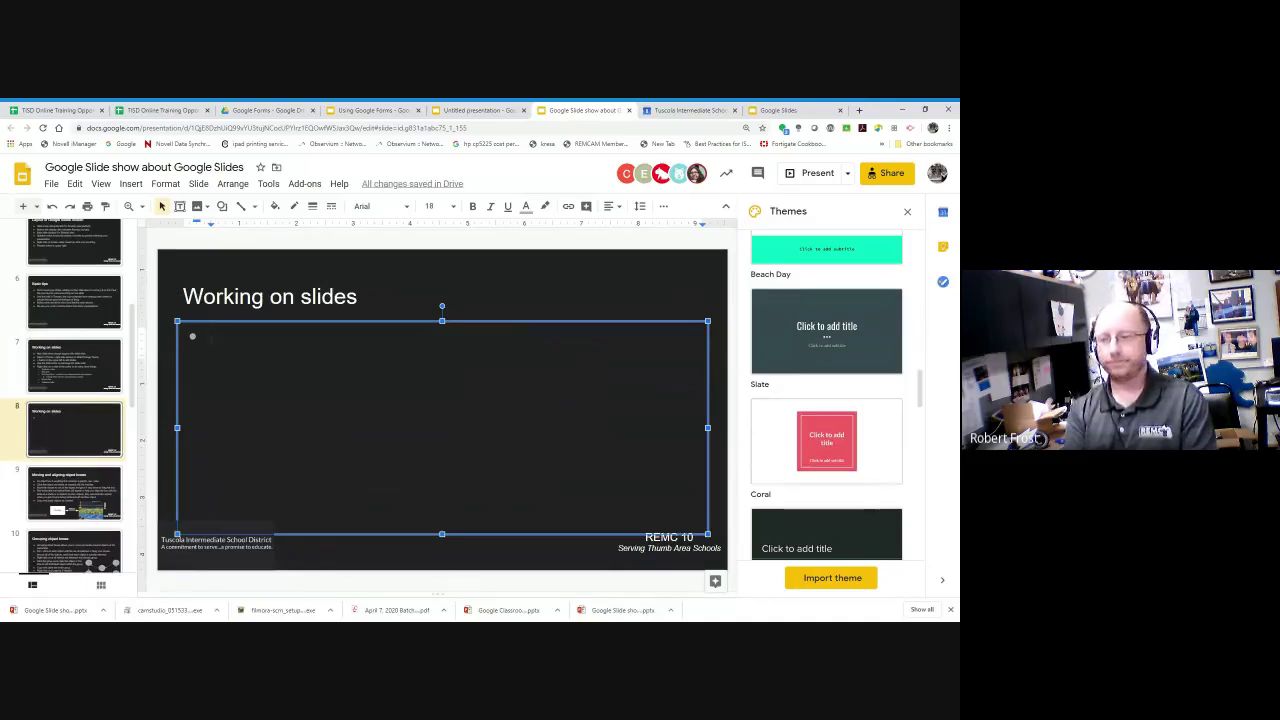
{"action": "right_click", "coordinate": [94, 424]}
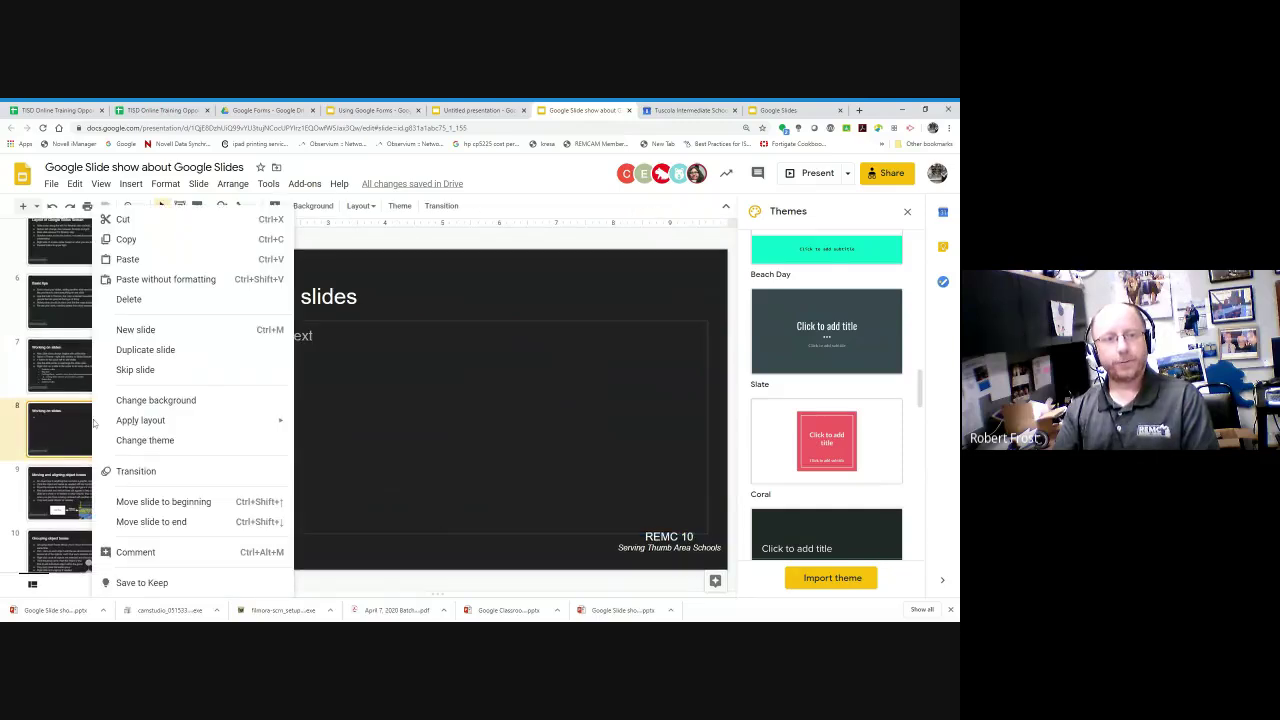
{"action": "left_click", "coordinate": [129, 299]}
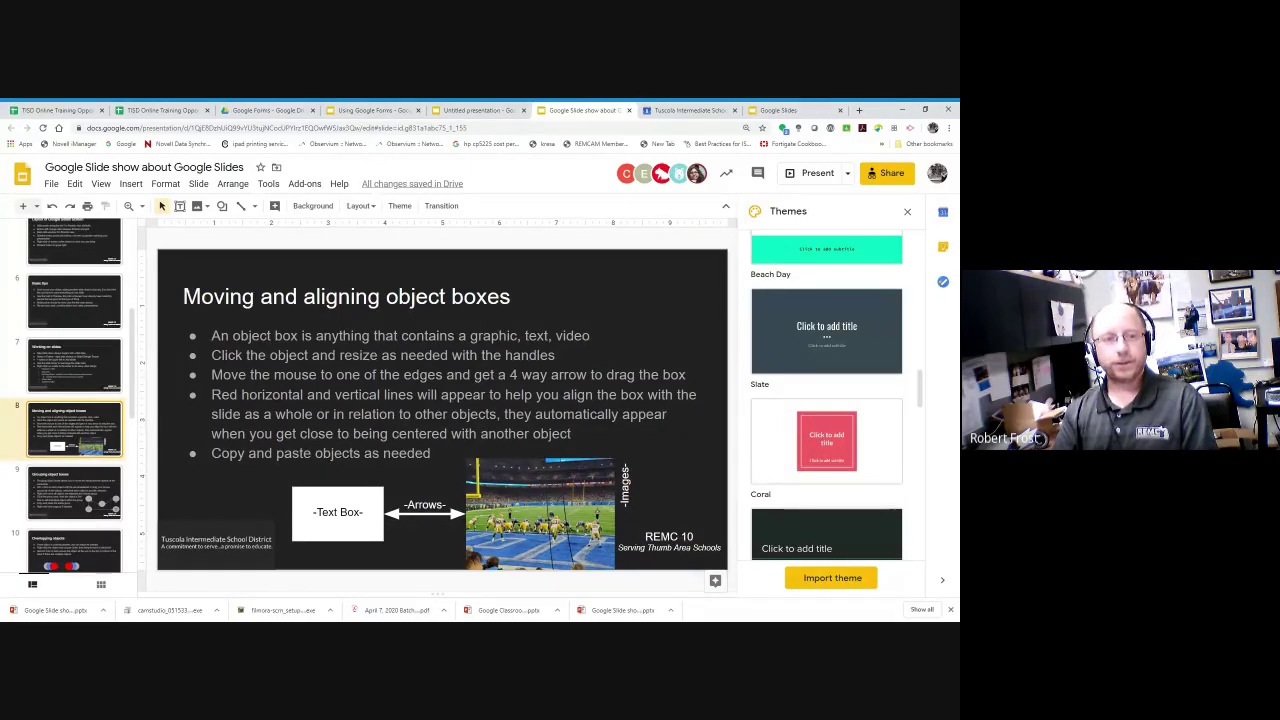
- Set slide 7 'Working on slides' to Skip slide from its context menu
{"action": "right_click", "coordinate": [80, 361]}
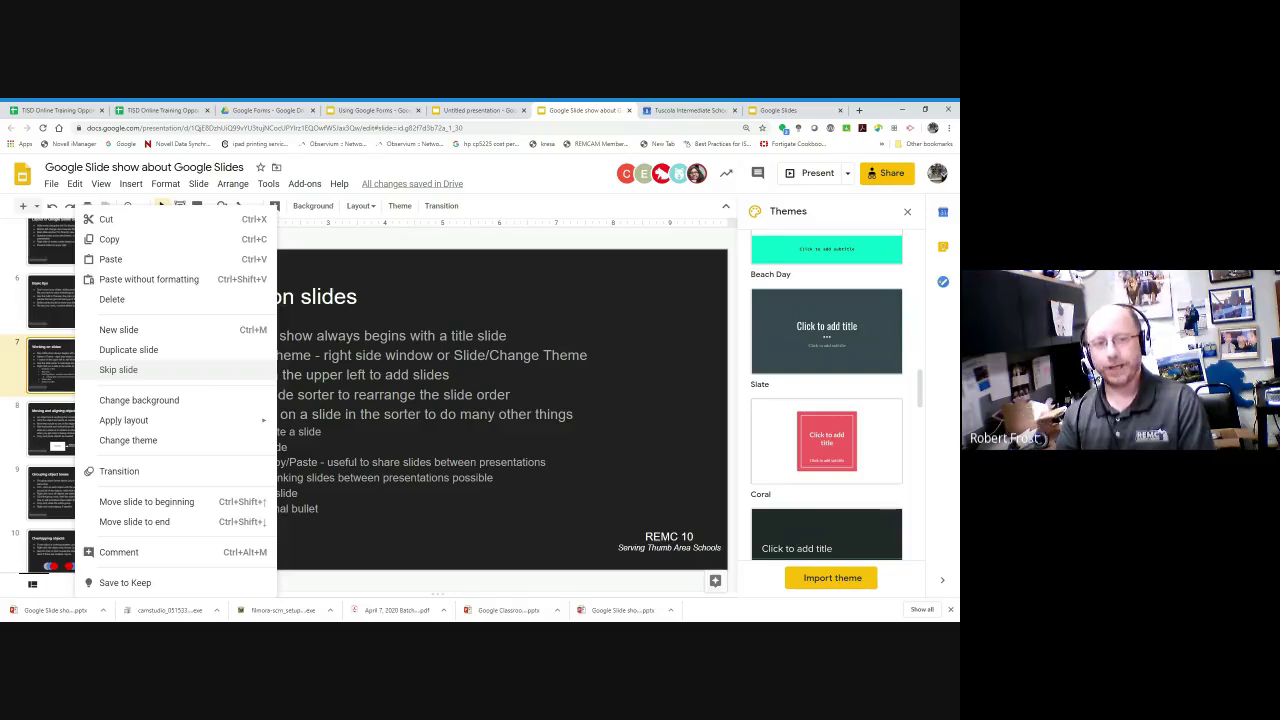
{"action": "left_click", "coordinate": [118, 370]}
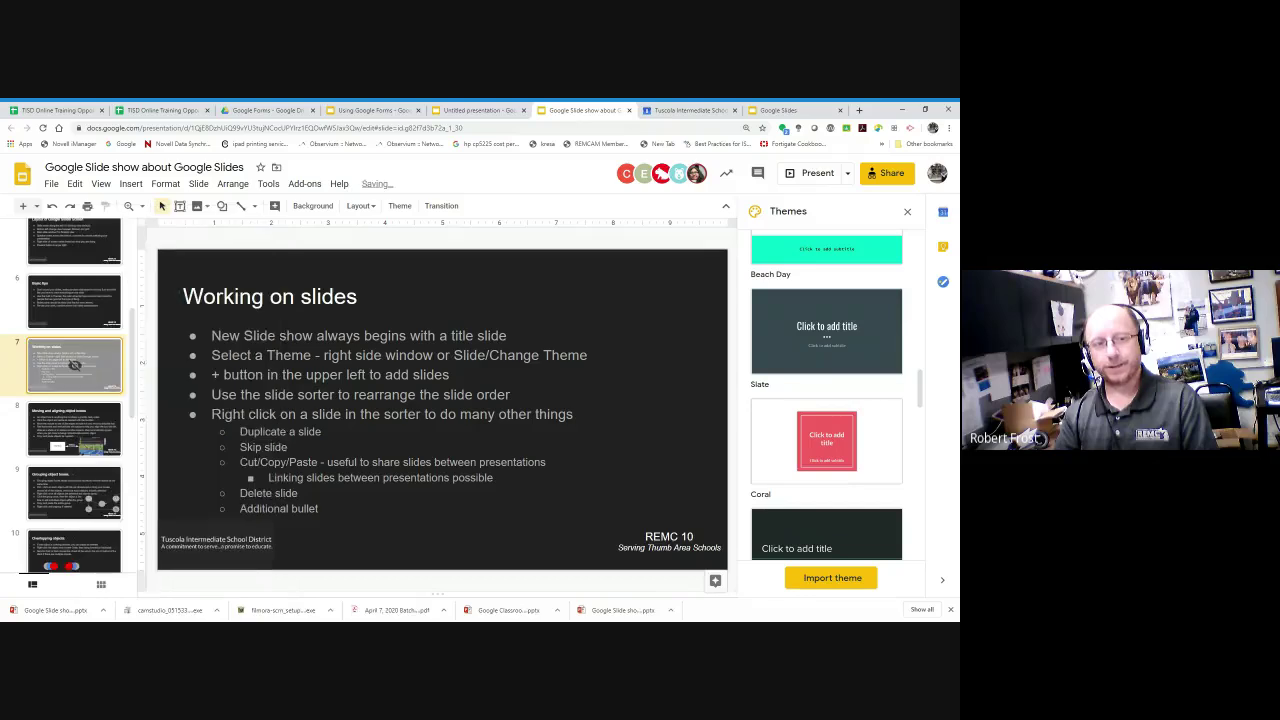